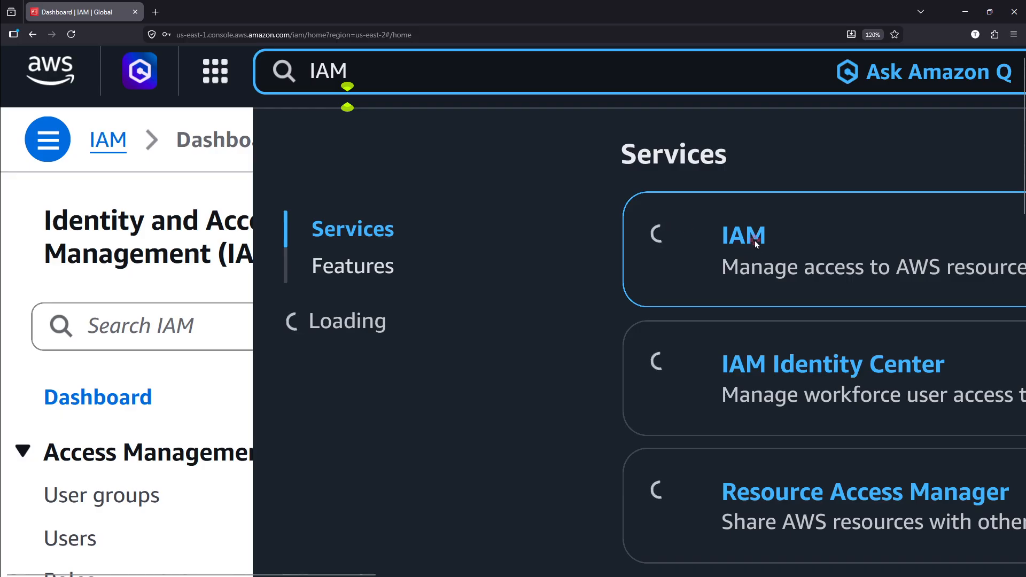
Step: Dismiss the console search results to reveal the IAM Dashboard
drag(769, 172, 686, 182)
key(Escape)
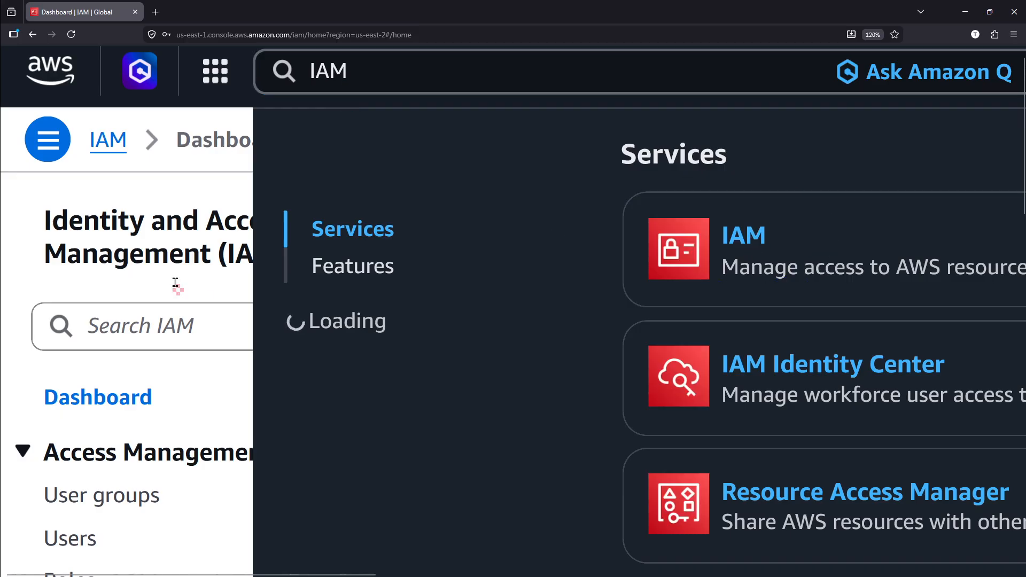
click(175, 262)
key(super)
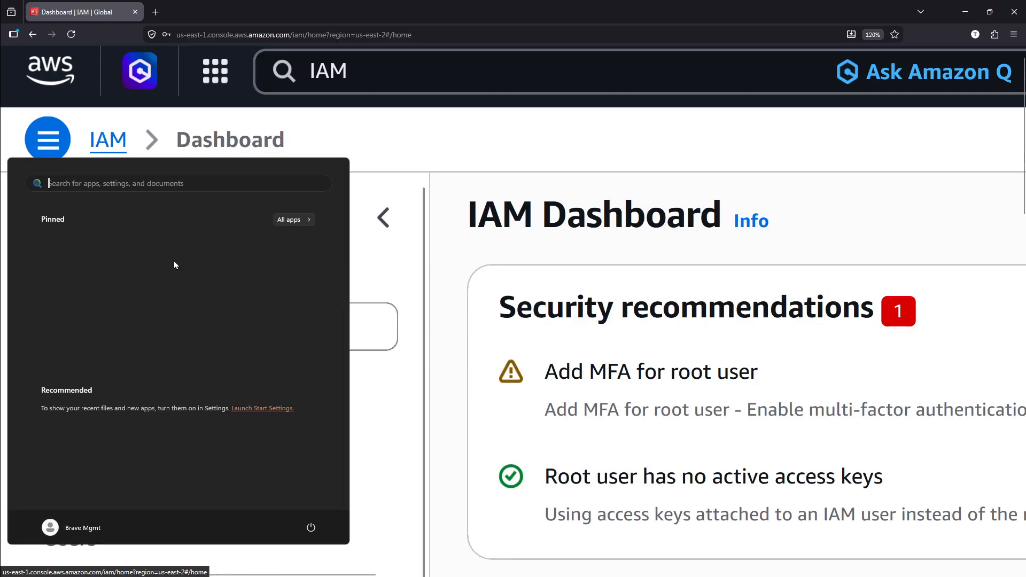
key(super)
Step: Choose Add MFA under the dashboard's Add MFA for root user recommendation
scroll(85, 222, down, 2)
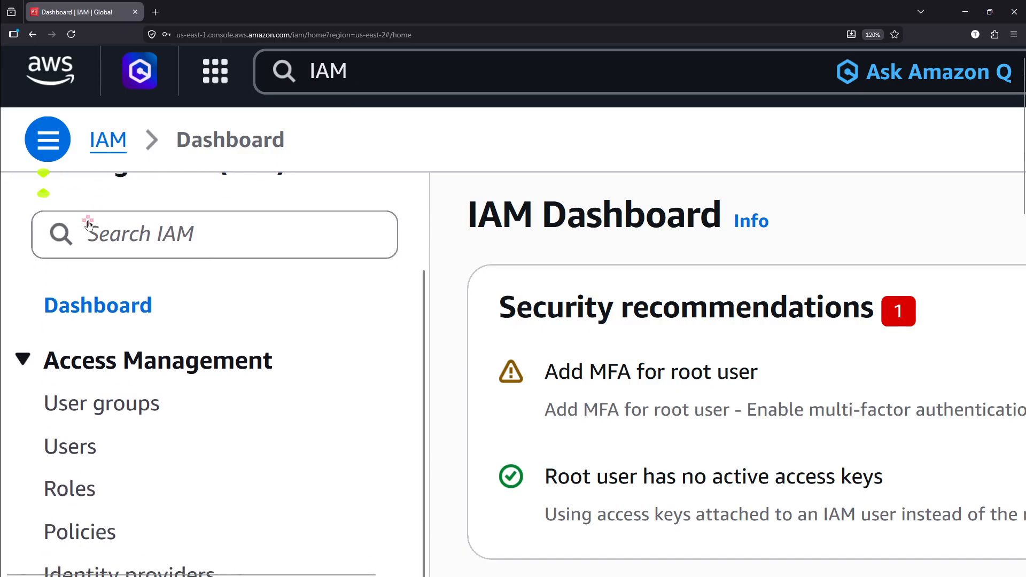
scroll(88, 221, down, 5)
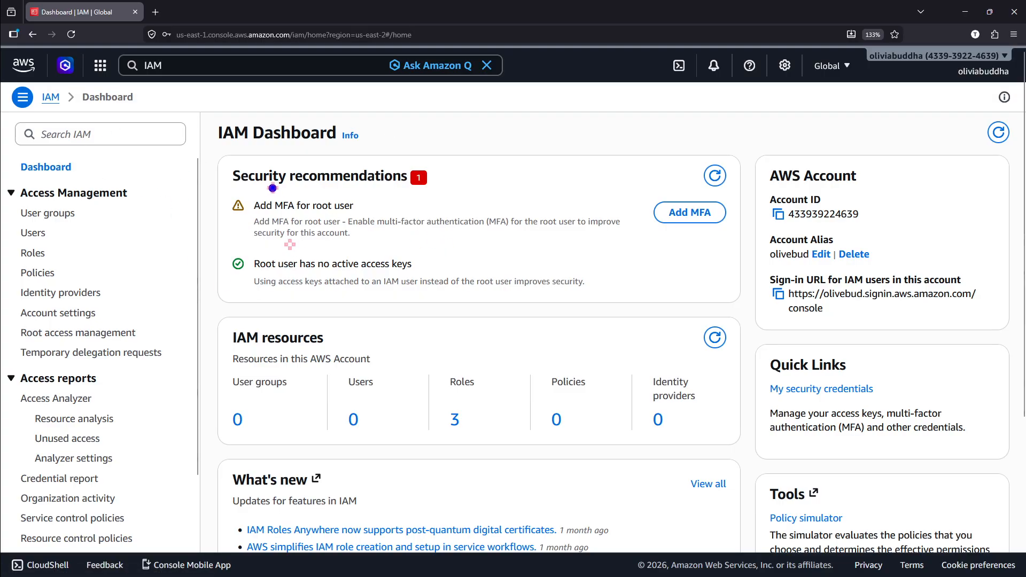
drag(230, 184, 745, 255)
key(Escape)
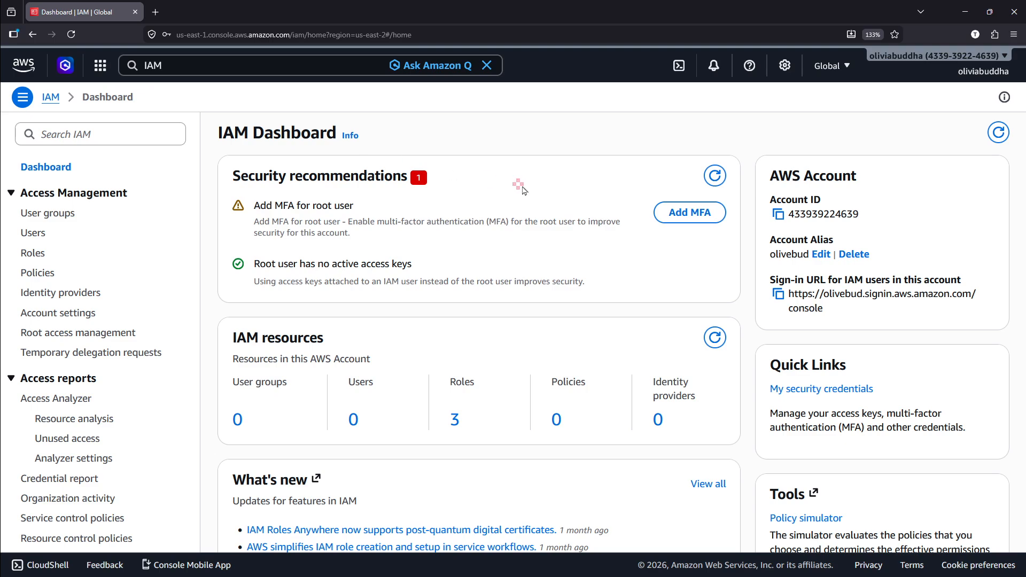
scroll(522, 187, up, 5)
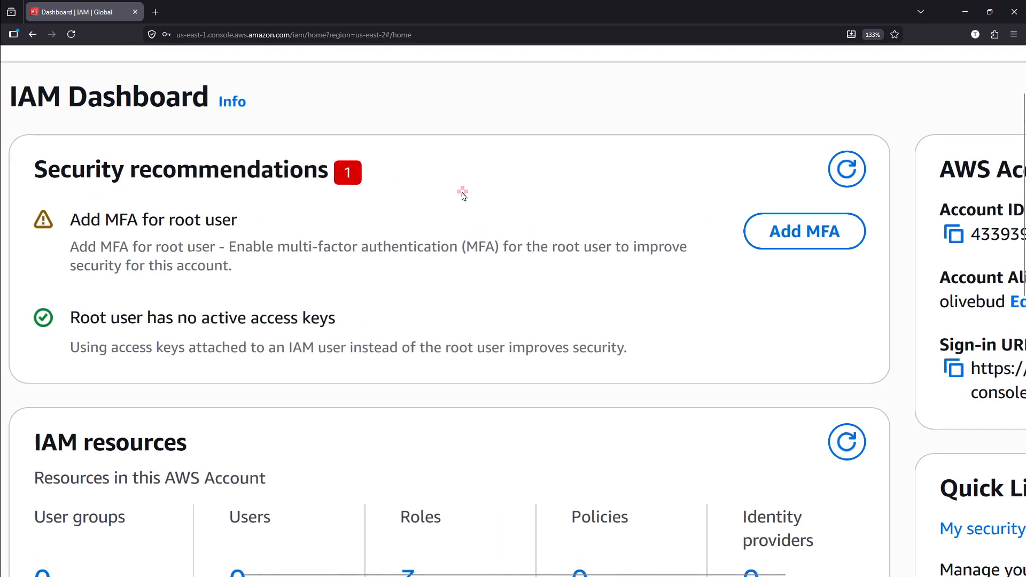
scroll(463, 194, down, 2)
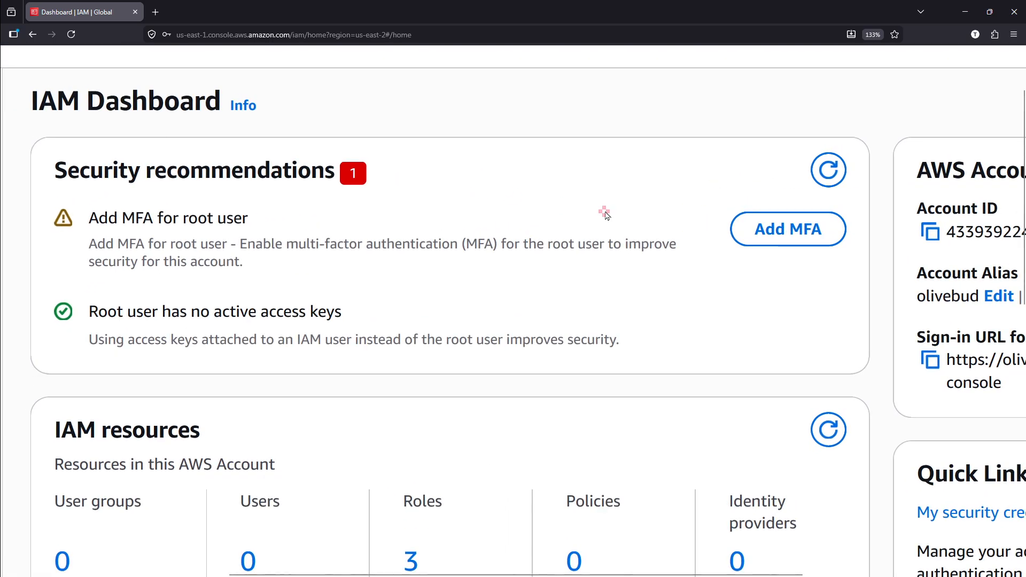
scroll(694, 229, down, 5)
click(694, 222)
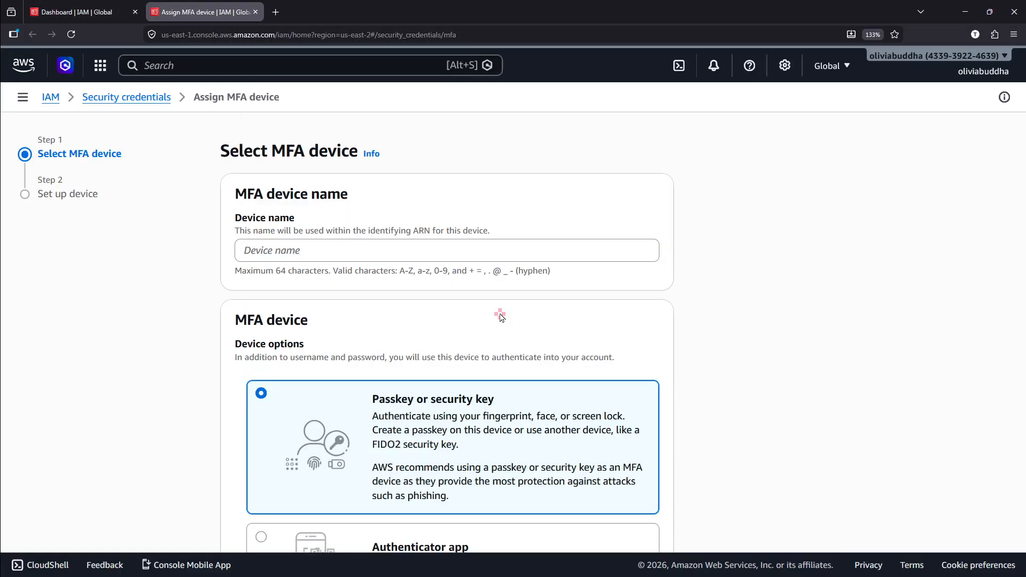
Step: Name the MFA device 'Olivia-auth', replacing the all-caps 'OLIVIA' first attempt
scroll(345, 229, up, 5)
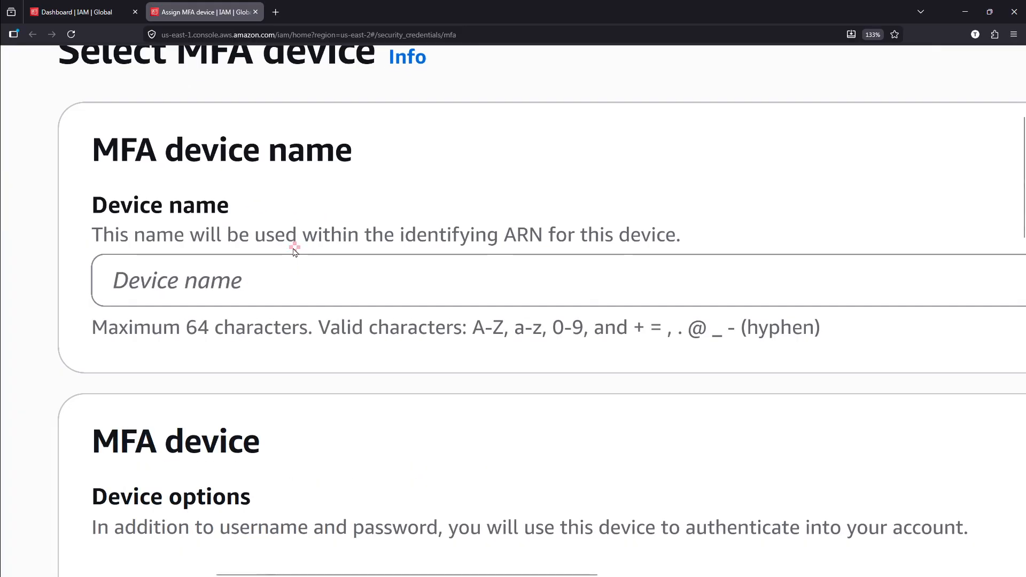
scroll(293, 249, down, 2)
click(250, 274)
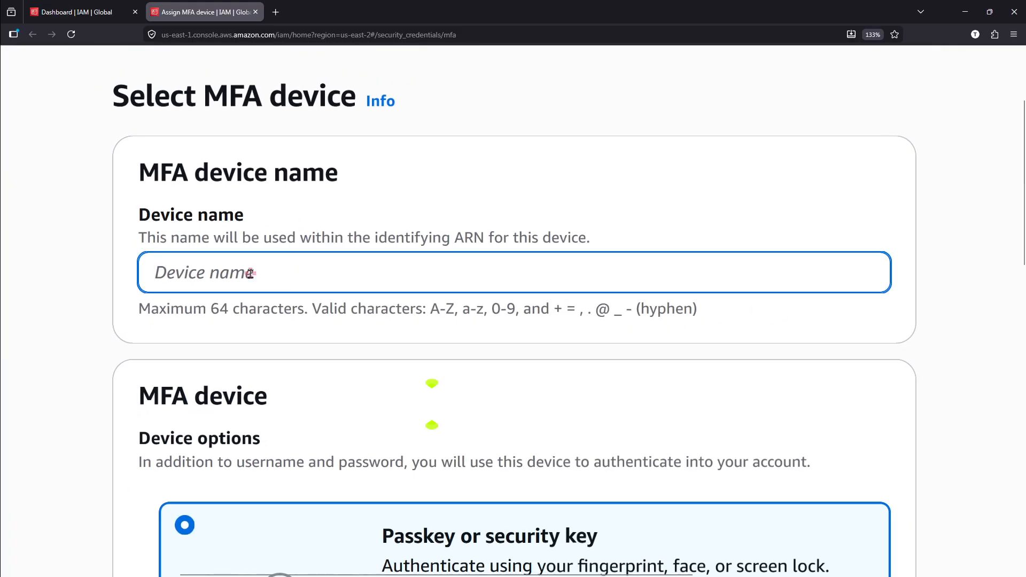
text(OLIVIA)
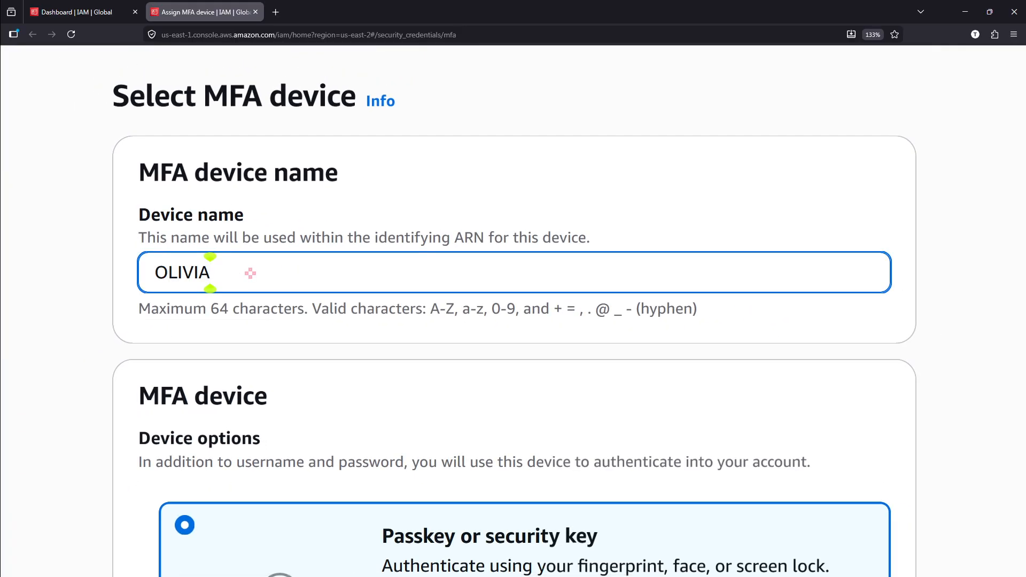
drag(422, 309, 550, 310)
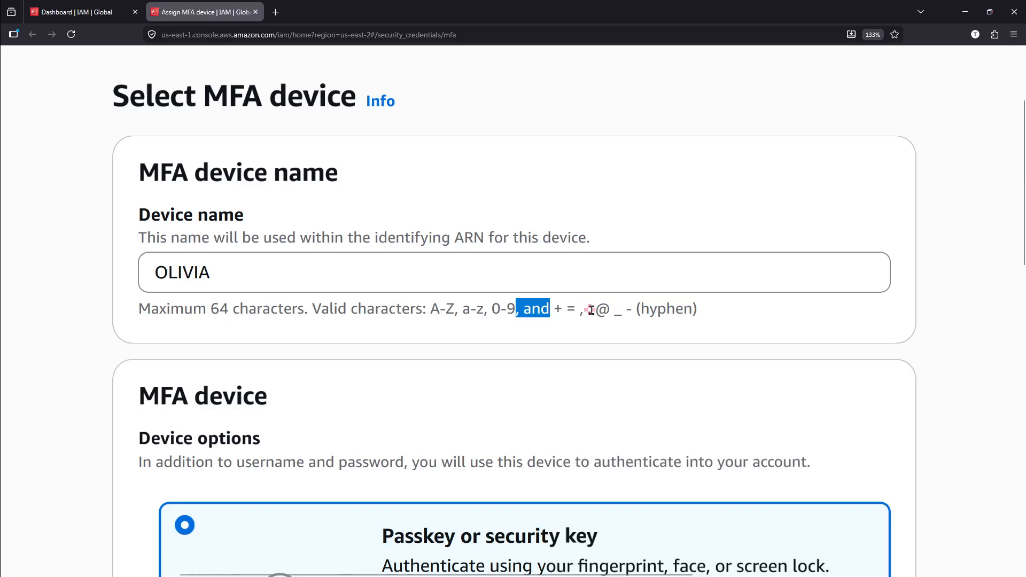
click(388, 275)
key(BackSpace)
key(BackSpace)
key(BackSpace)
key(BackSpace)
key(BackSpace)
key(BackSpace)
text(O)
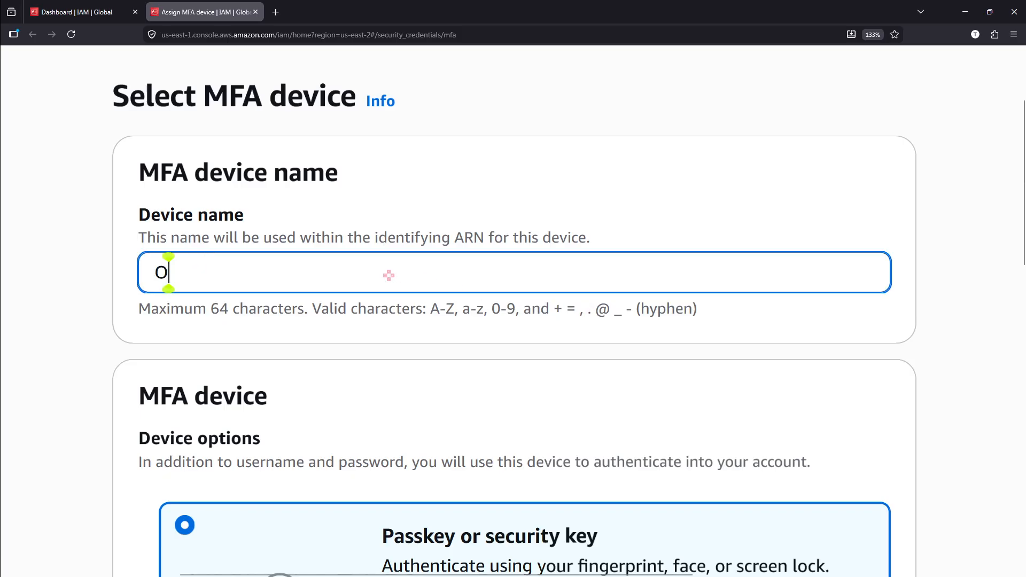
text(livia-)
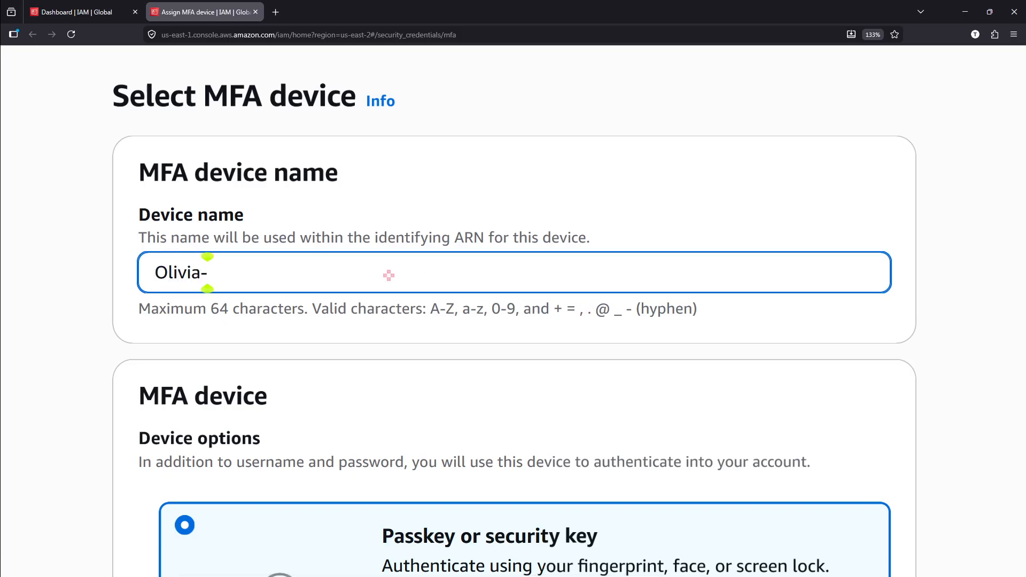
text(auth)
scroll(344, 339, down, 2)
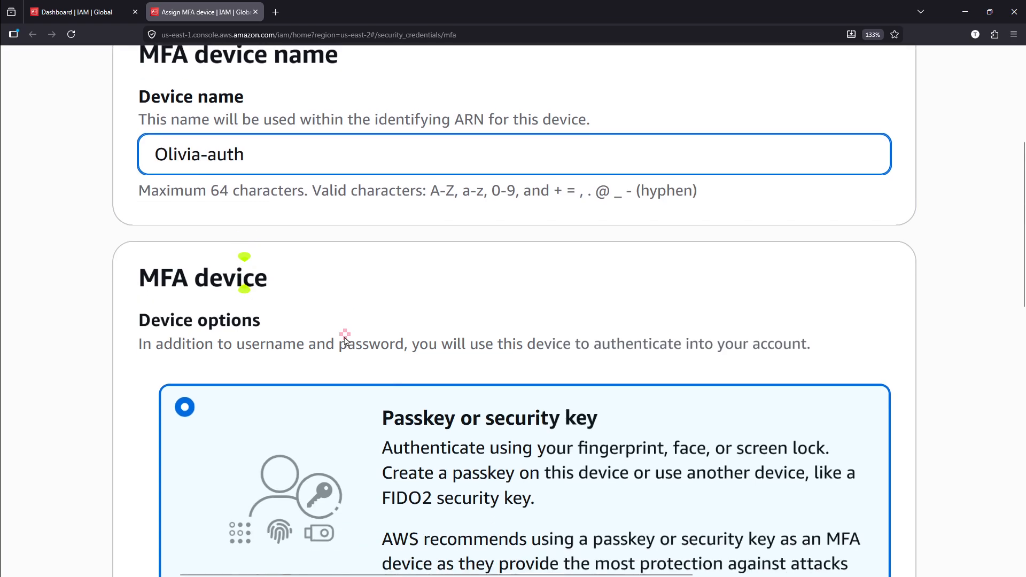
click(322, 284)
Step: Select Authenticator app as the MFA device type and continue to Set up device
scroll(309, 281, down, 5)
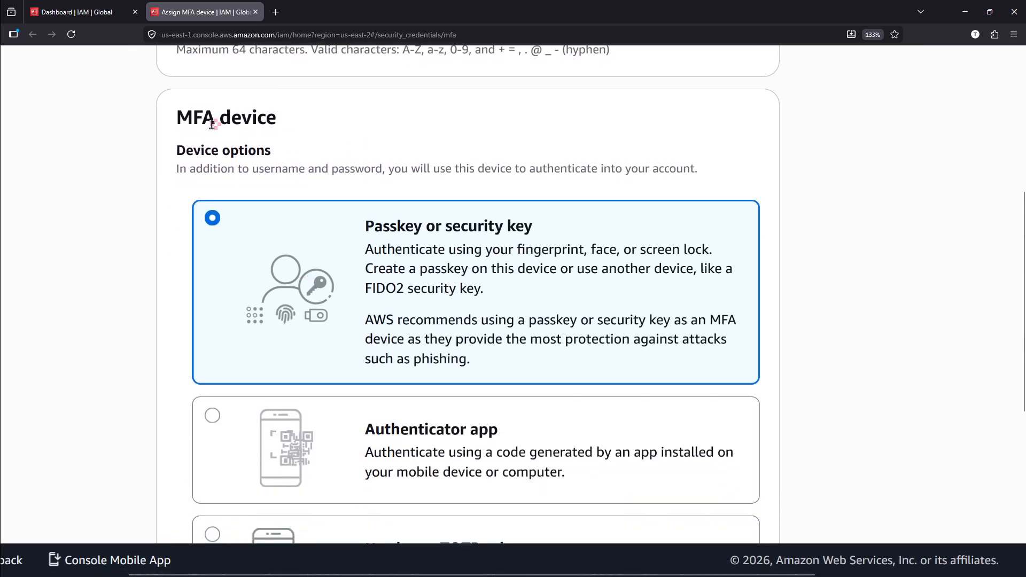
drag(178, 119, 292, 329)
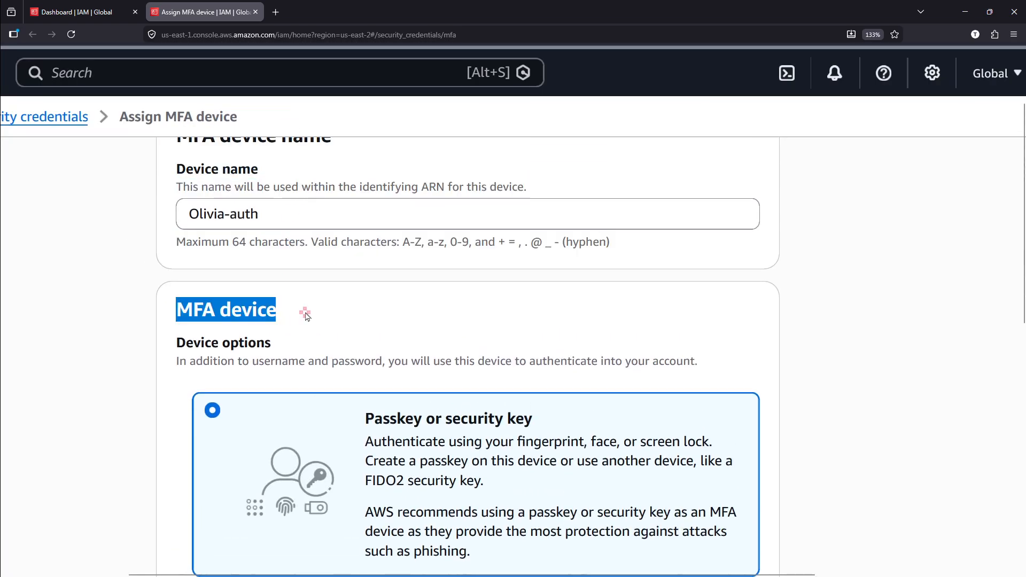
click(305, 316)
scroll(454, 323, down, 3)
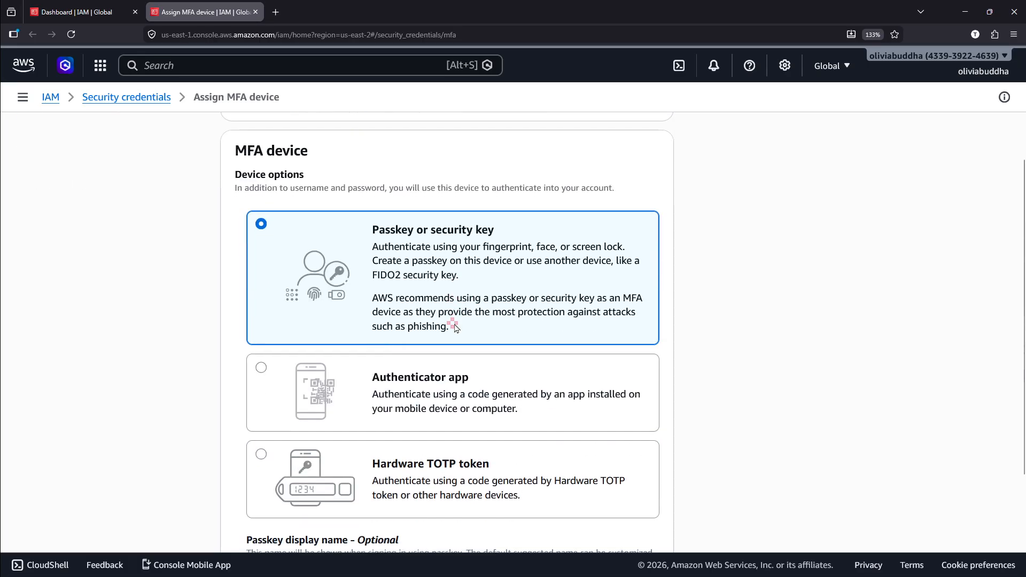
scroll(453, 326, down, 1)
click(395, 318)
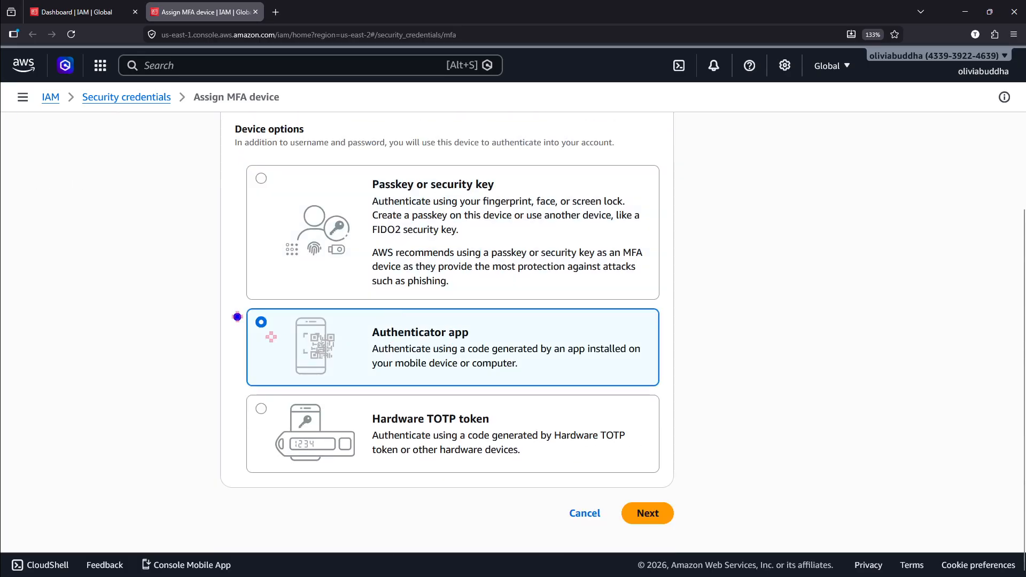
mouse_move(239, 301)
mouse_down()
mouse_move(670, 395)
mouse_move(657, 392)
mouse_up()
key(Escape)
scroll(506, 369, up, 5)
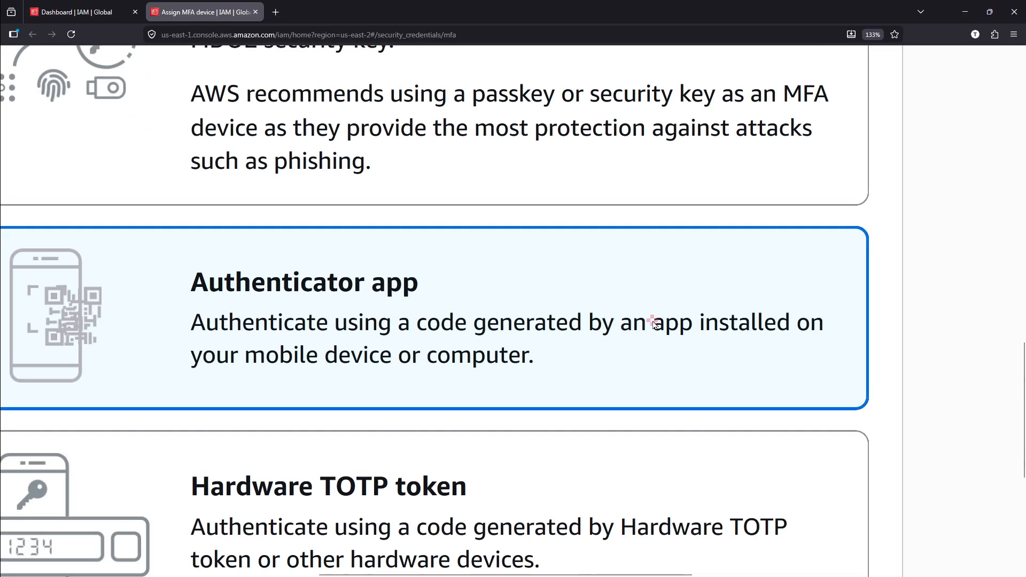
drag(653, 322, 819, 368)
click(817, 371)
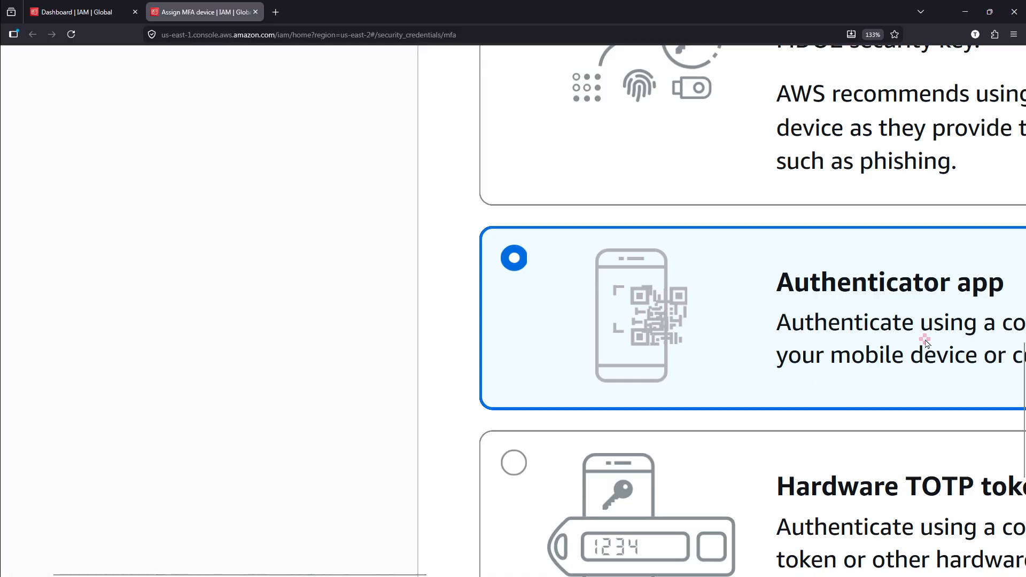
scroll(924, 340, down, 5)
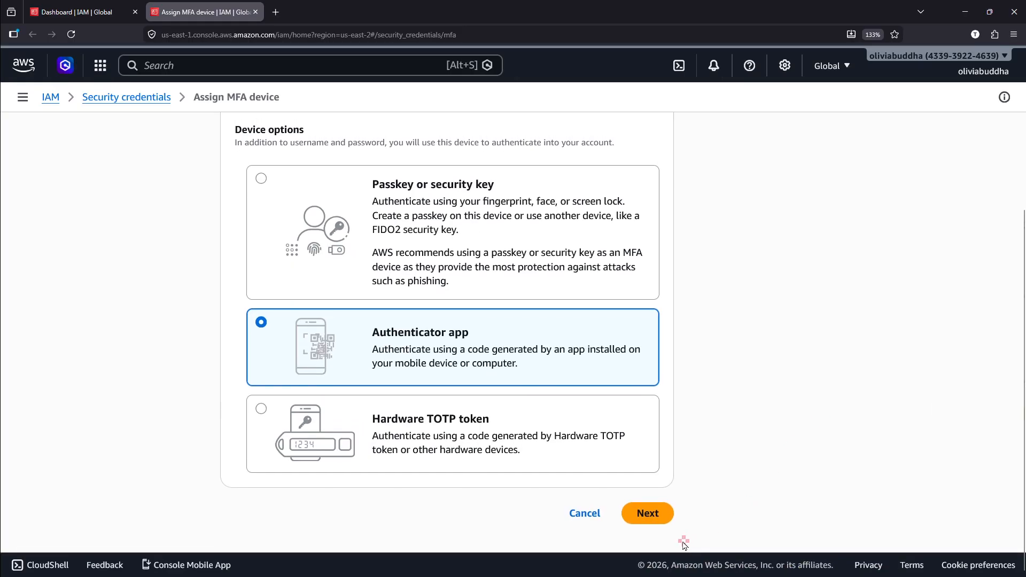
click(653, 514)
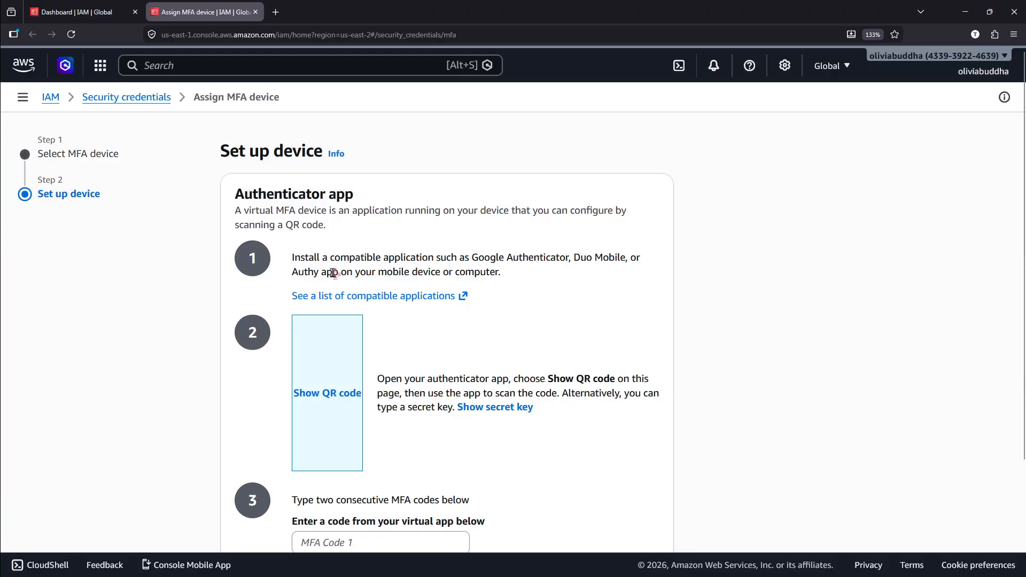
Step: Open the 'See a list of compatible applications' link in a new browser tab
scroll(359, 274, up, 5)
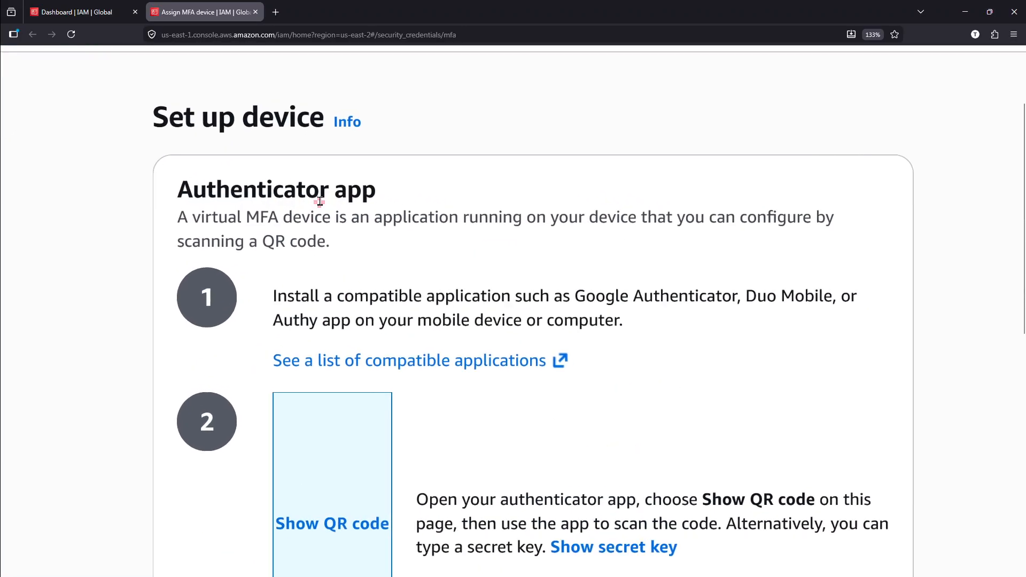
scroll(329, 365, up, 3)
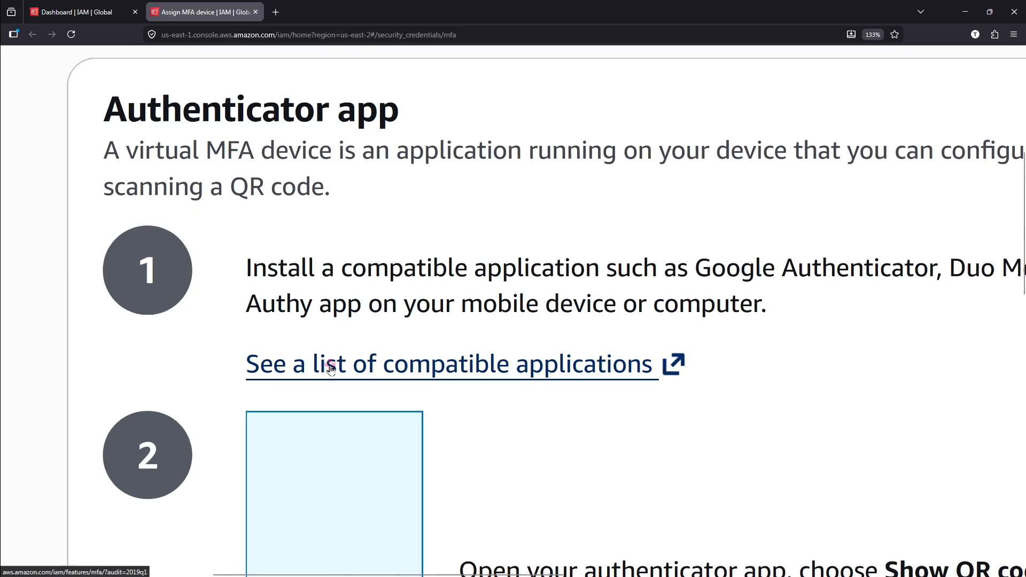
right_click(330, 367)
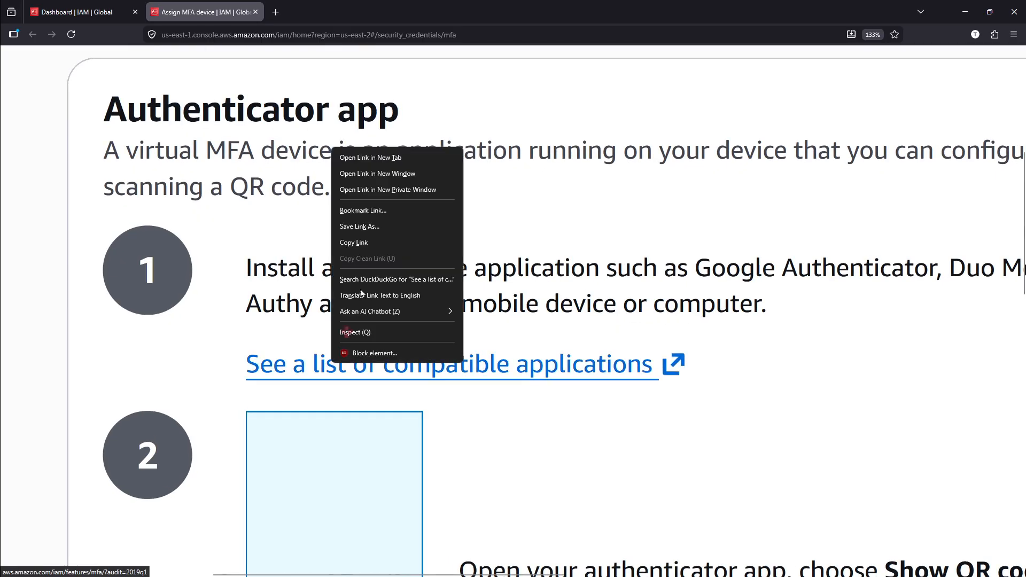
click(374, 161)
Step: Scroll the AWS MFA features page down to the Virtual authenticator apps section
click(315, 11)
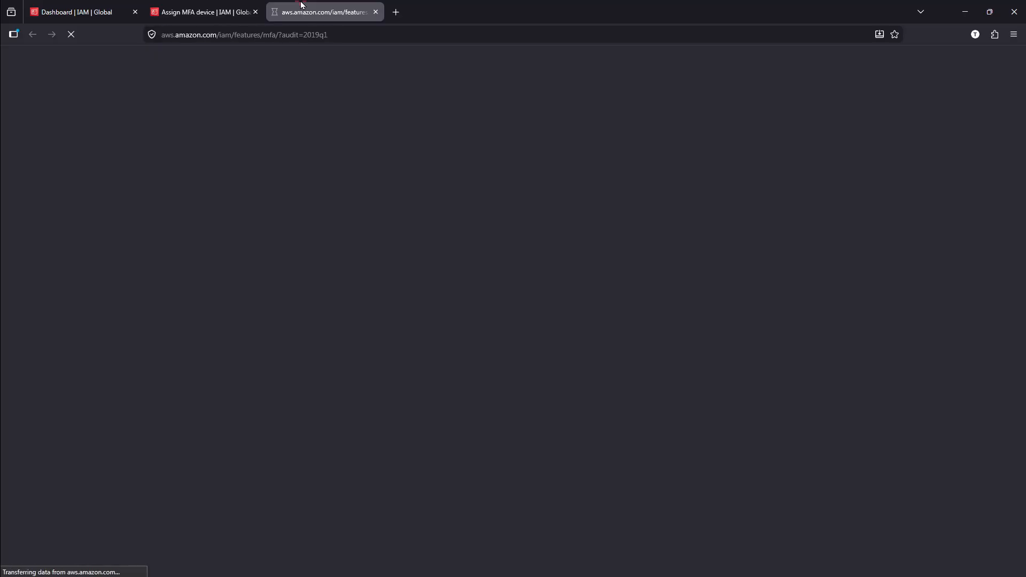
scroll(815, 419, up, 3)
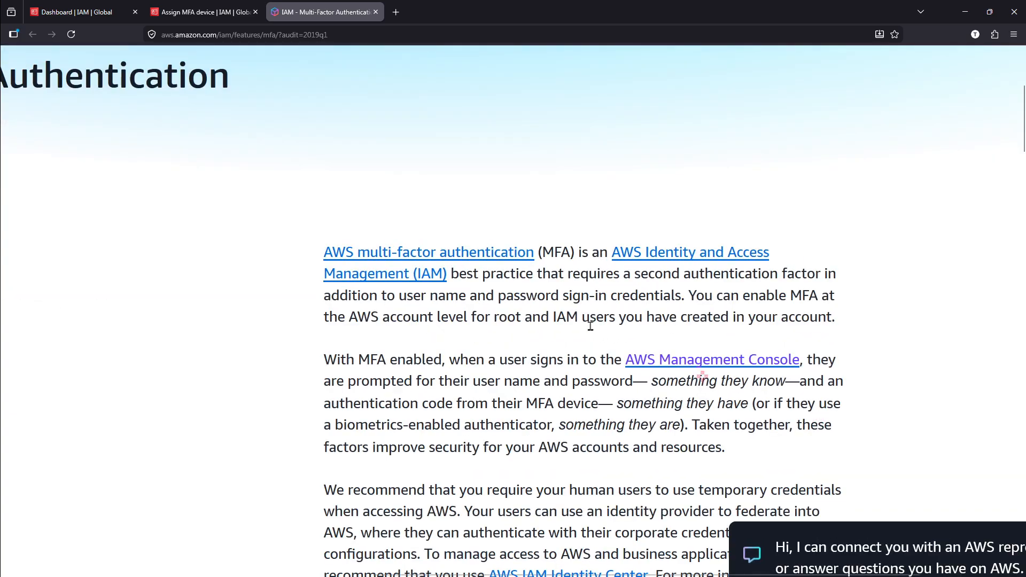
drag(491, 284, 708, 315)
click(706, 315)
scroll(705, 315, down, 6)
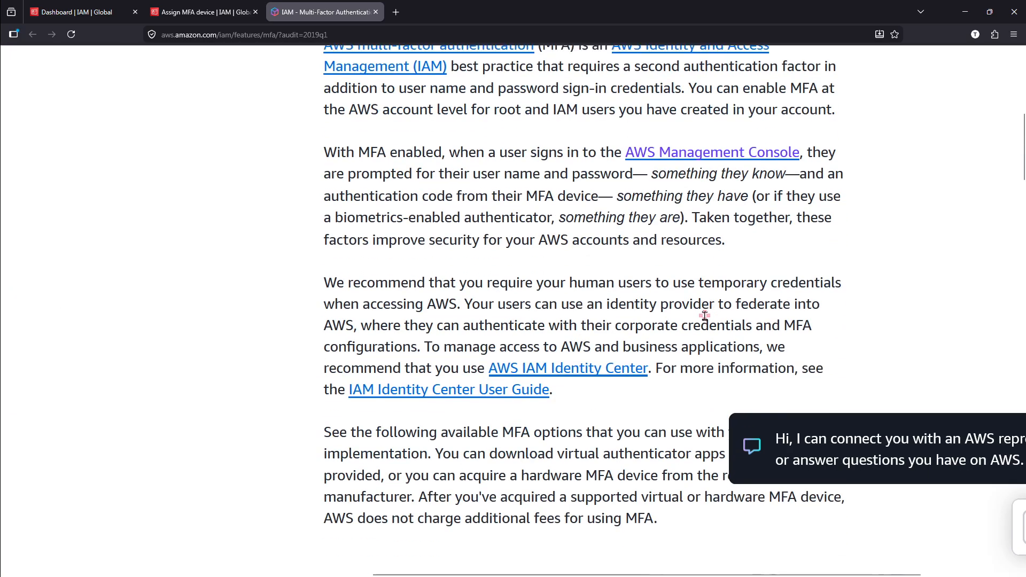
scroll(704, 315, down, 10)
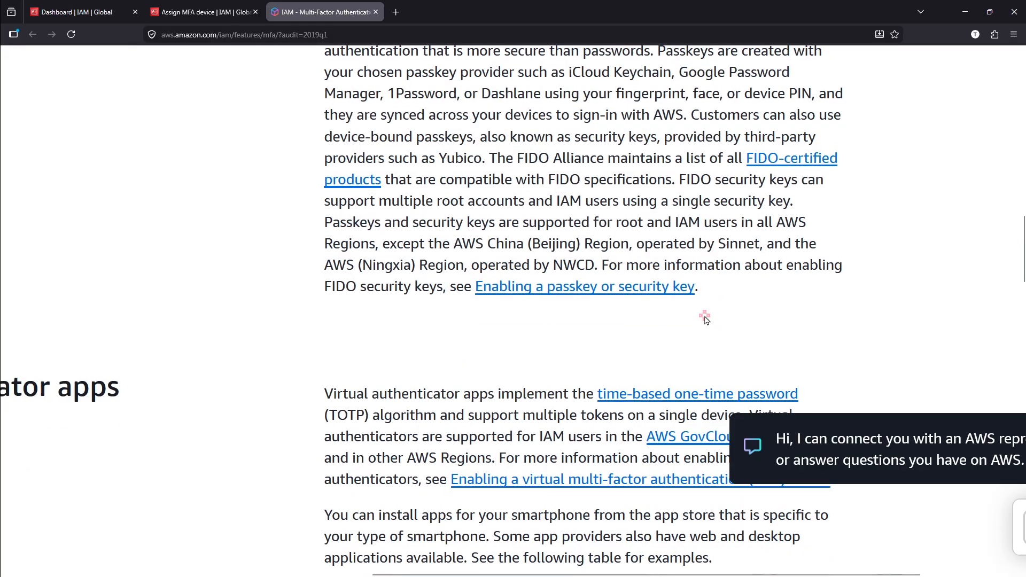
scroll(704, 318, down, 4)
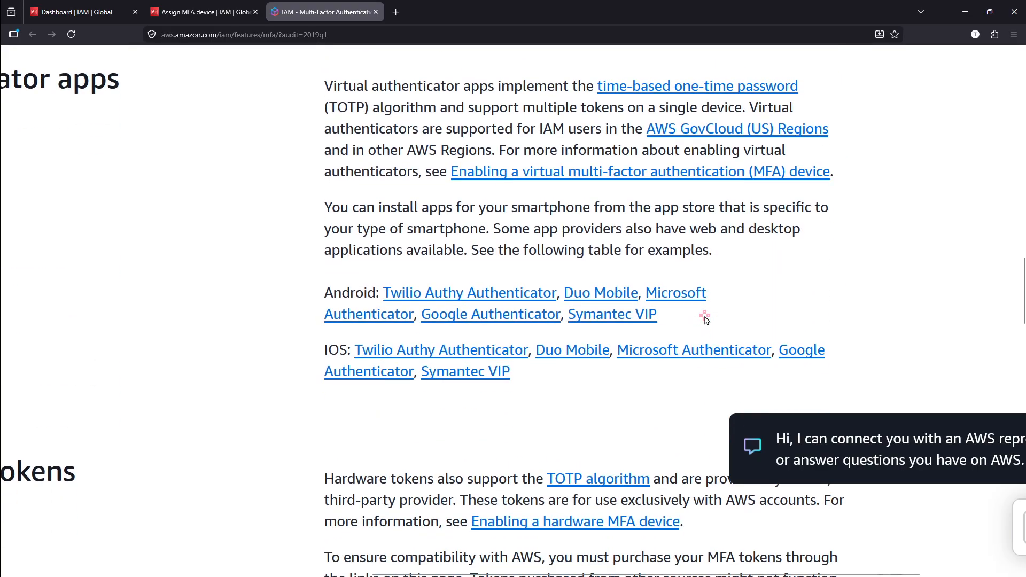
scroll(705, 318, left, 2)
scroll(705, 319, up, 1)
scroll(705, 318, left, 3)
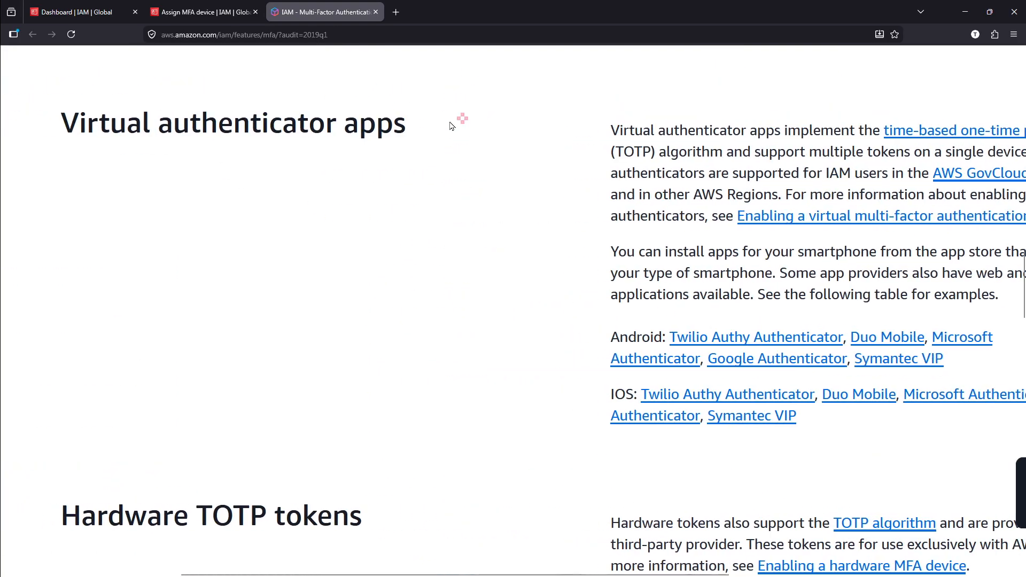
drag(449, 126, 158, 124)
scroll(504, 360, right, 5)
scroll(510, 365, up, 4)
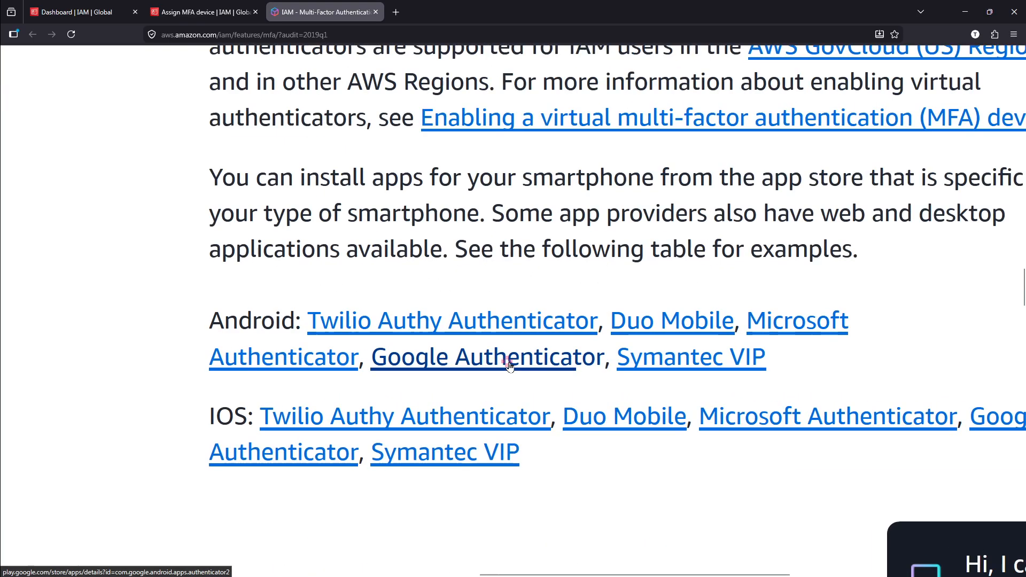
scroll(509, 365, down, 1)
scroll(509, 365, right, 1)
Step: Review the Android and iOS app lists, highlighting Google Authenticator, then reset the zoom
drag(262, 279, 534, 279)
click(817, 323)
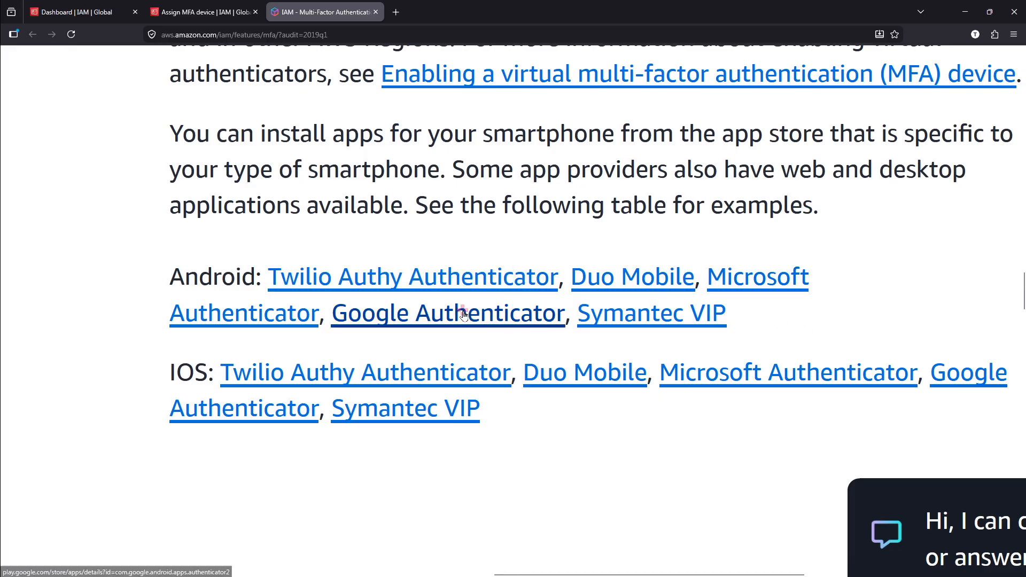
drag(740, 316, 348, 243)
click(347, 244)
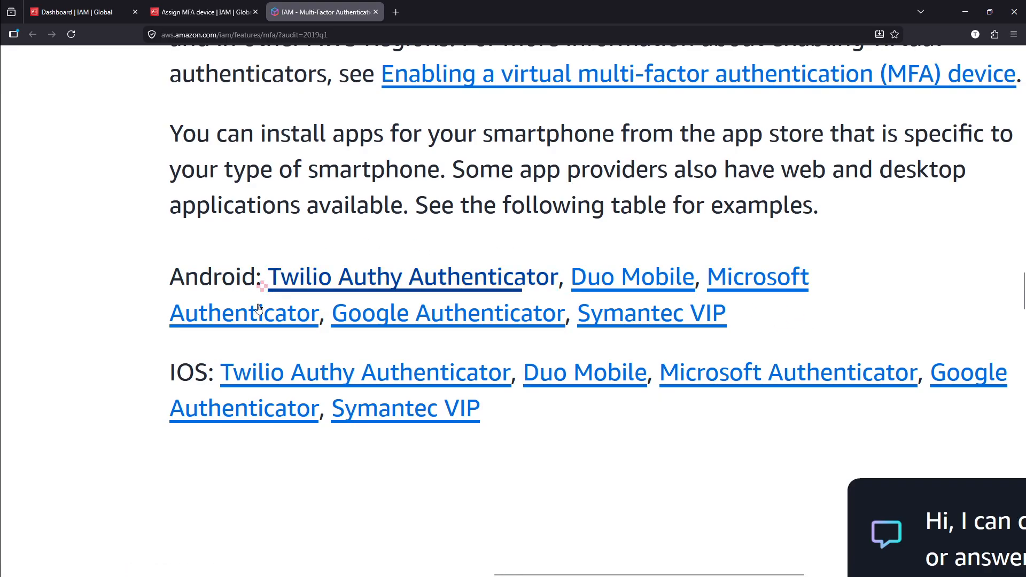
drag(483, 410, 251, 374)
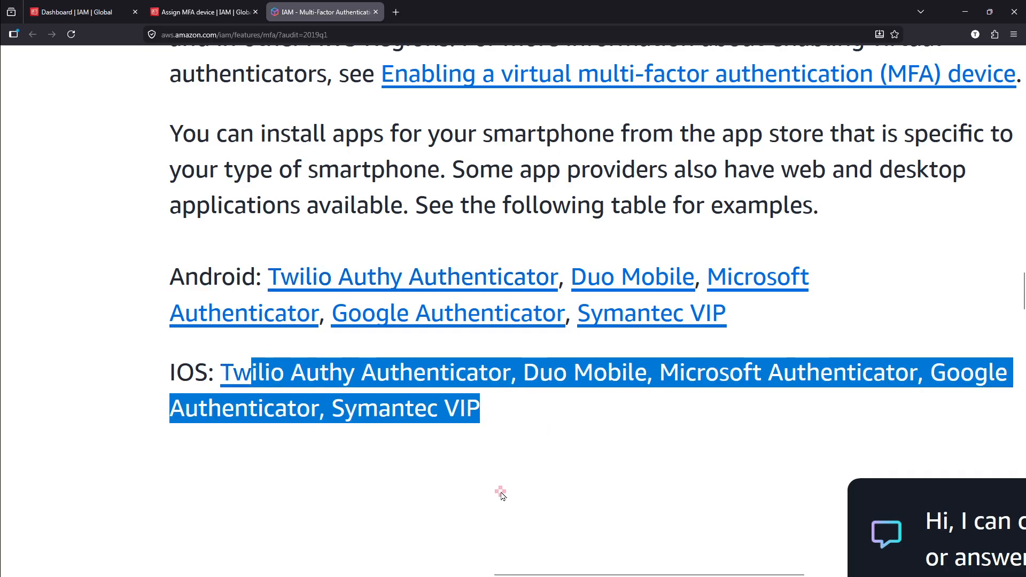
click(502, 494)
drag(311, 426, 935, 348)
click(616, 506)
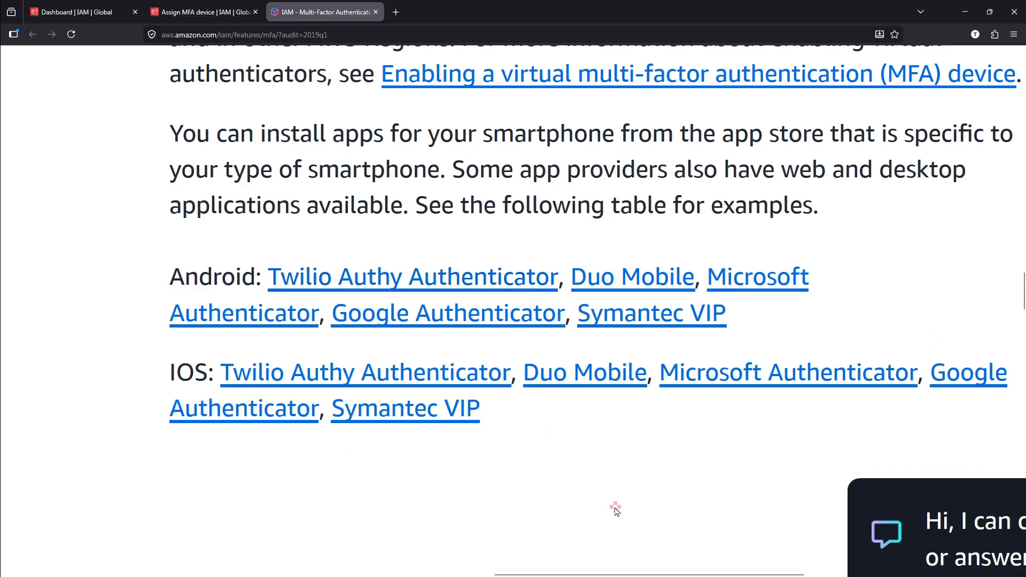
key(ctrl+0)
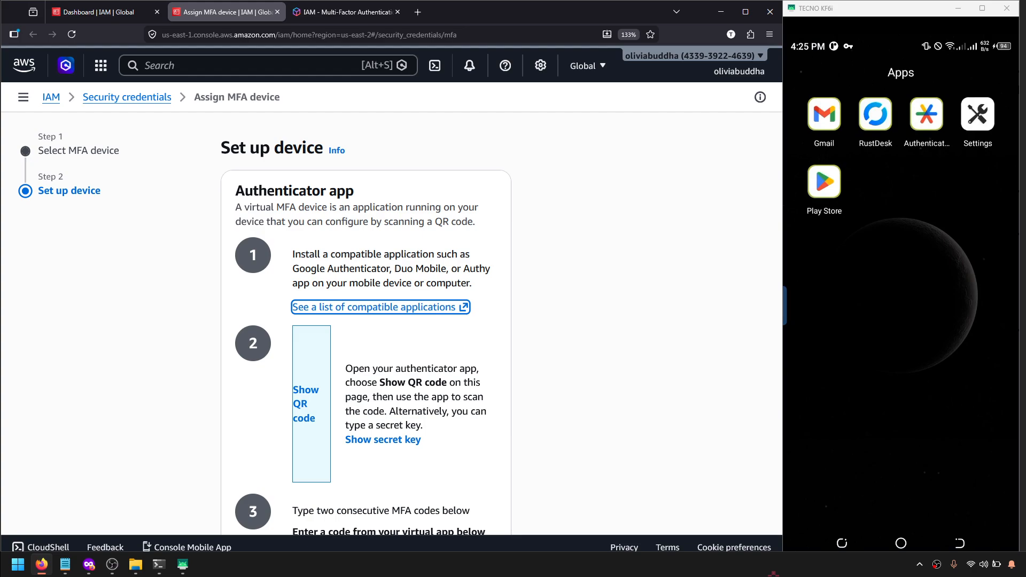
Step: Search the phone's Play Store for 'authenticator' using the 'auth' suggestion
click(824, 181)
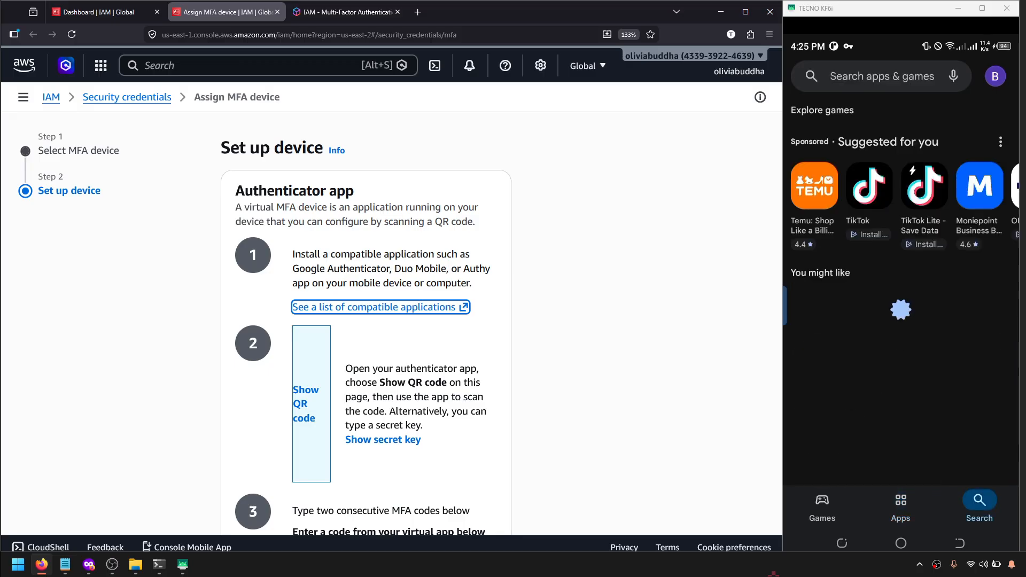
click(881, 76)
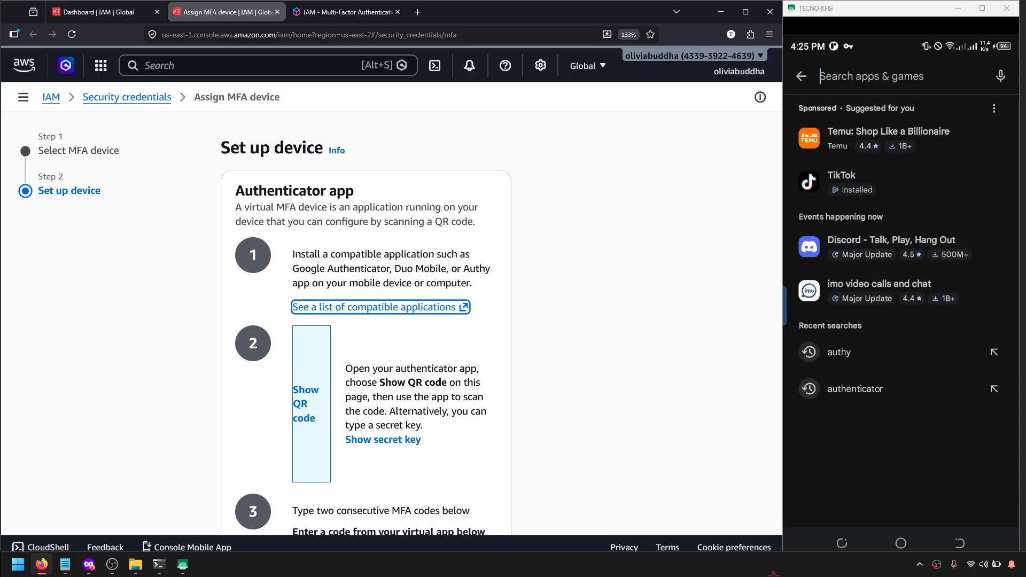
text(a)
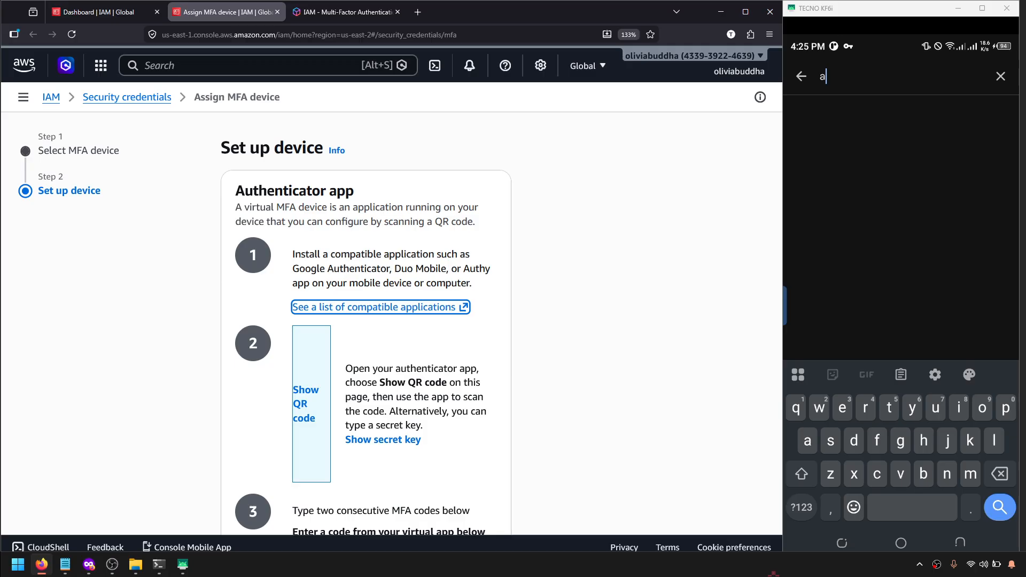
text(uth)
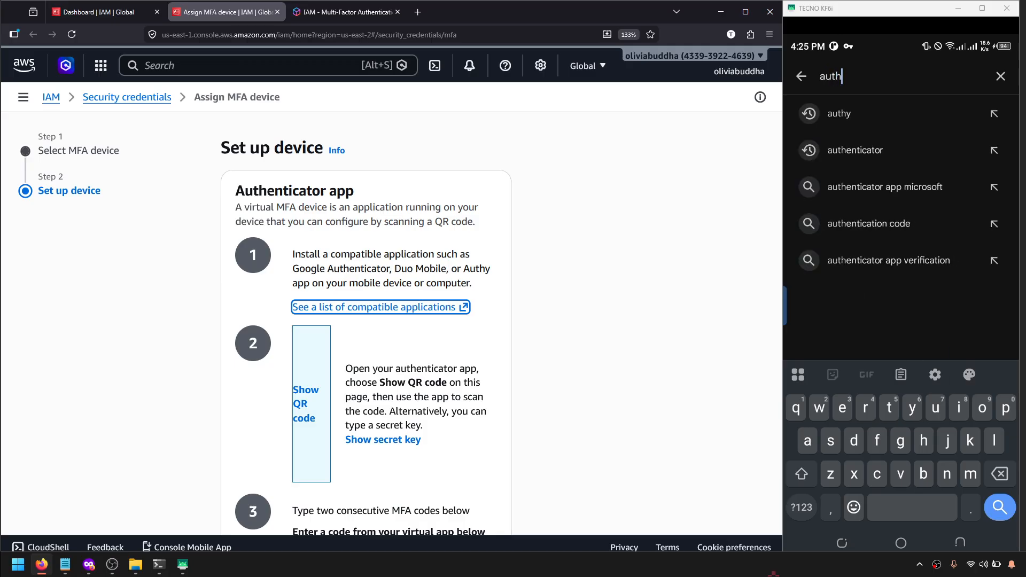
click(855, 150)
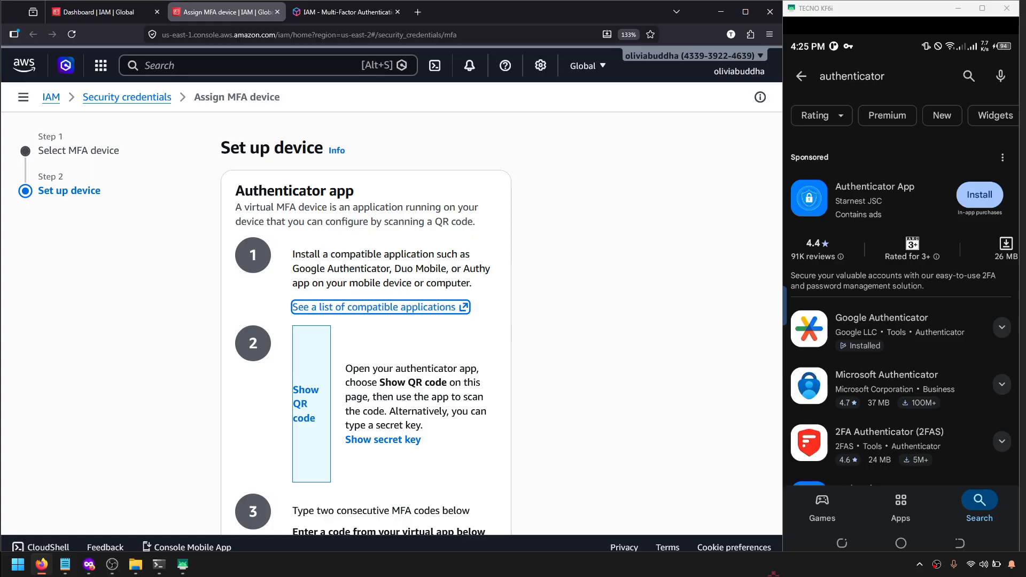
scroll(901, 310, down, 3)
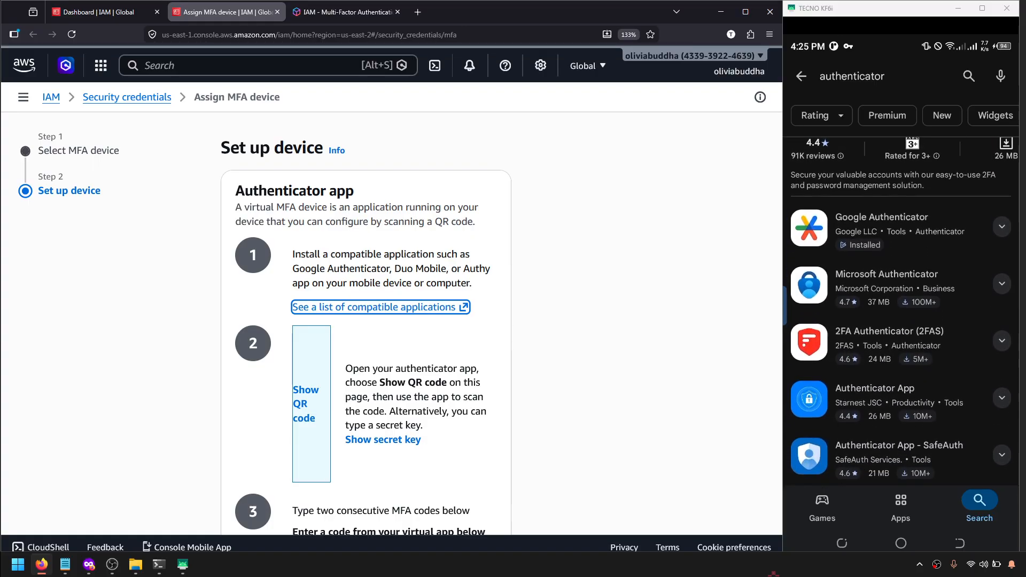
scroll(900, 310, up, 3)
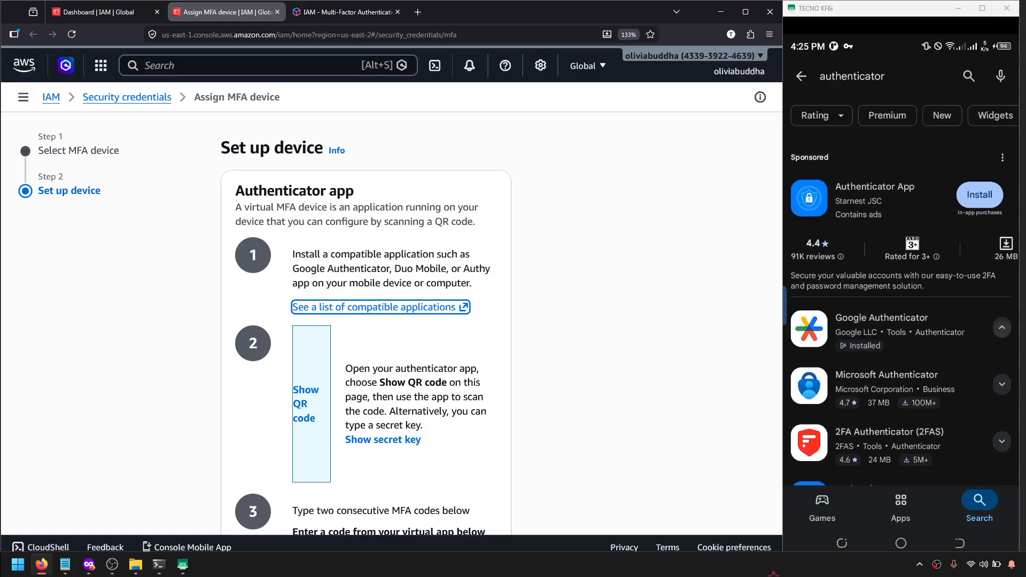
Step: Confirm Google Authenticator is listed as already installed in the search results
click(1002, 328)
click(900, 330)
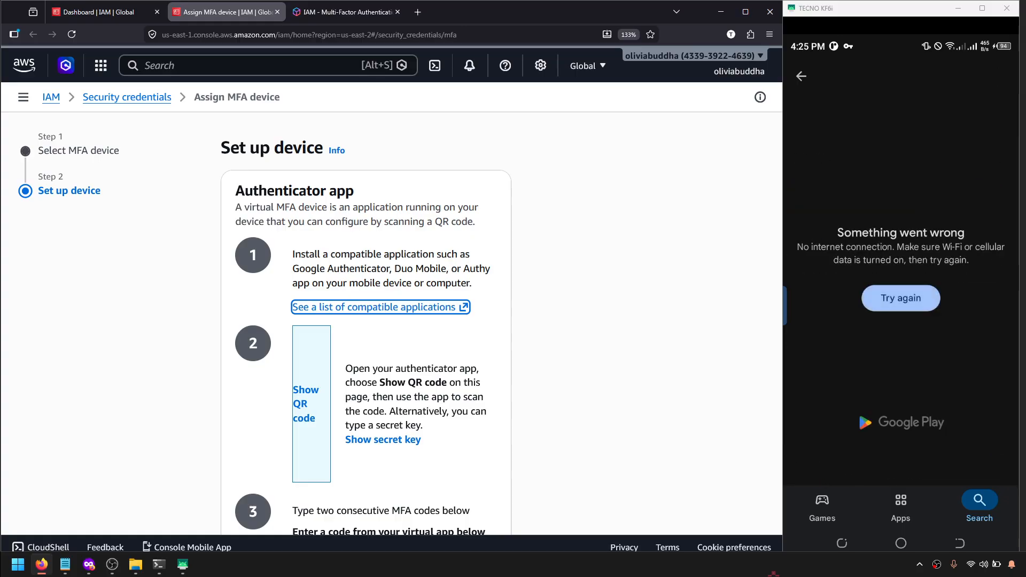
click(959, 542)
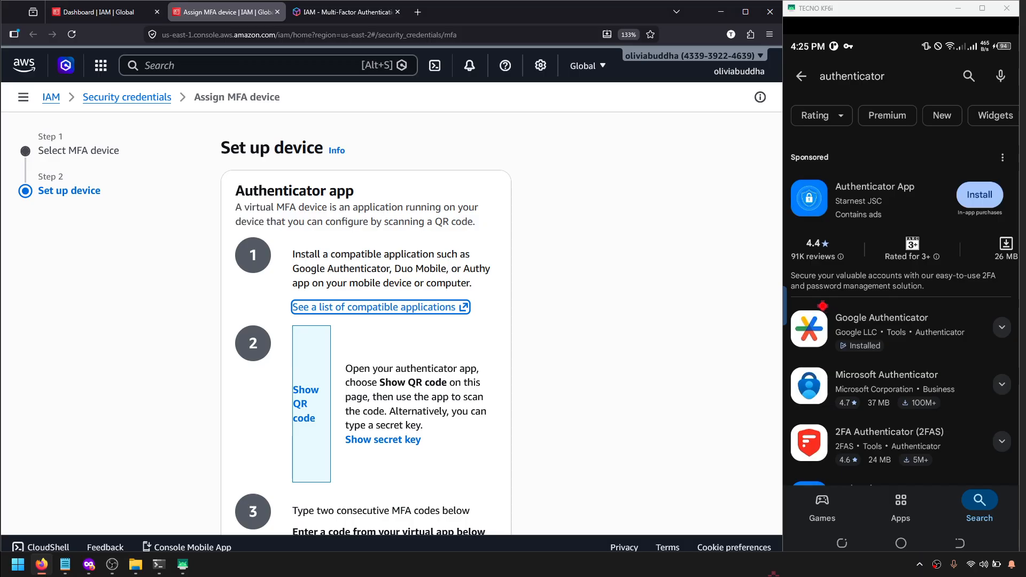
mouse_move(785, 294)
mouse_down()
mouse_move(853, 277)
mouse_move(1021, 329)
mouse_move(842, 375)
mouse_move(778, 320)
mouse_move(793, 302)
mouse_up()
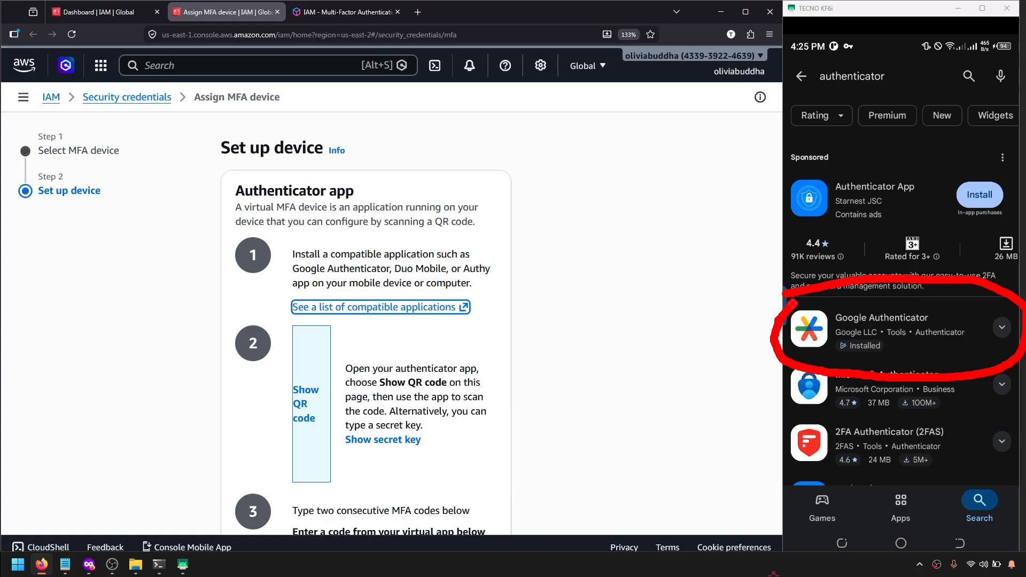
key(Escape)
click(631, 272)
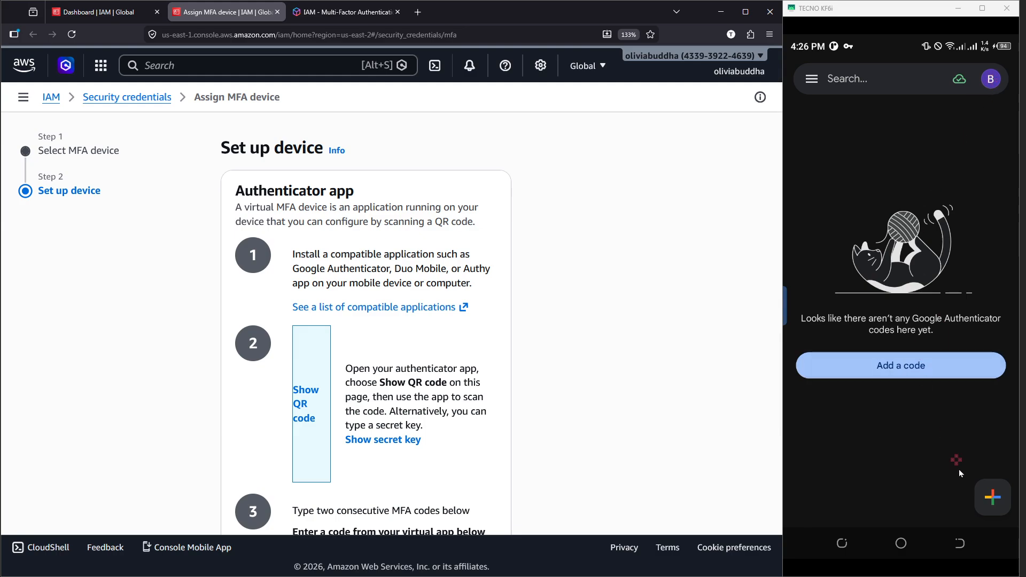
Step: Bring up Google Authenticator's add-code choices: Scan a QR code or Enter a setup key
click(995, 499)
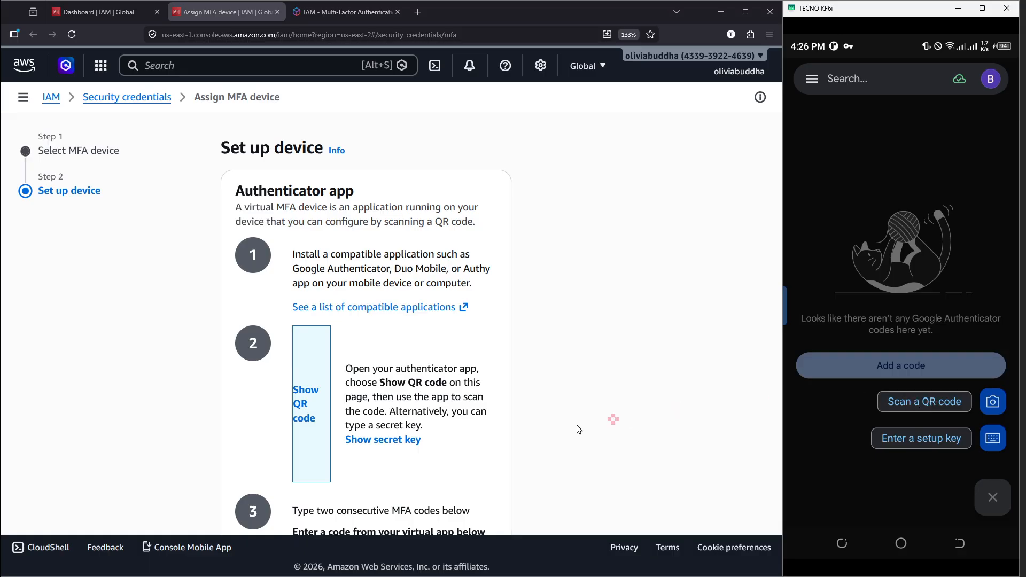
scroll(394, 368, down, 1)
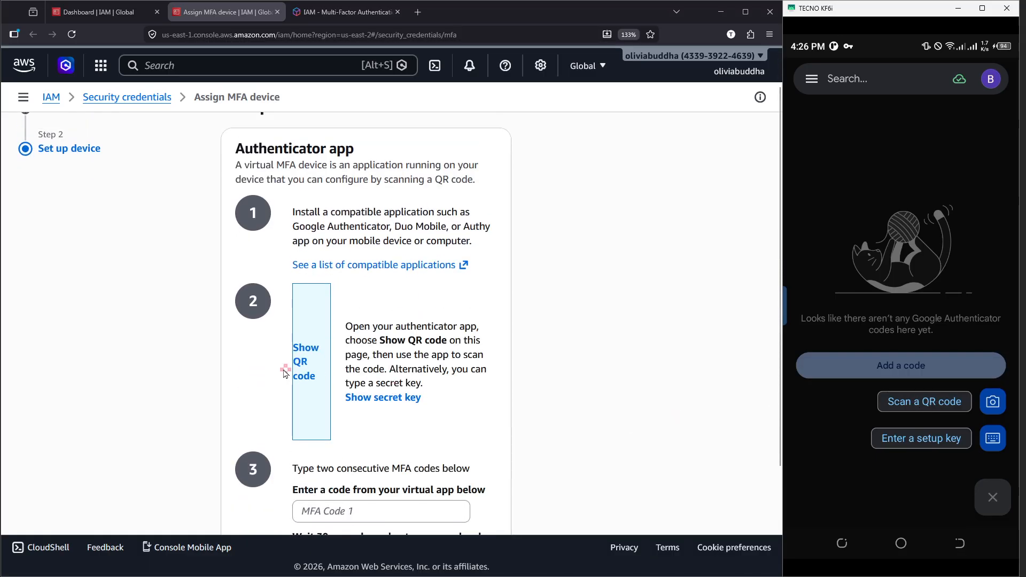
scroll(283, 370, up, 5)
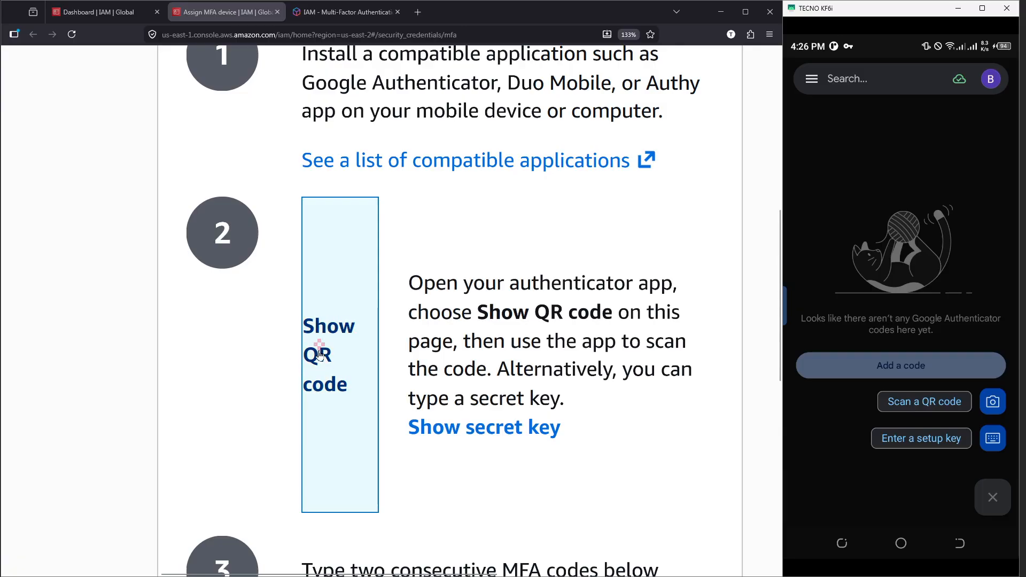
Step: Reveal the AWS QR code and scan it with Google Authenticator's Scan a QR code option
click(326, 355)
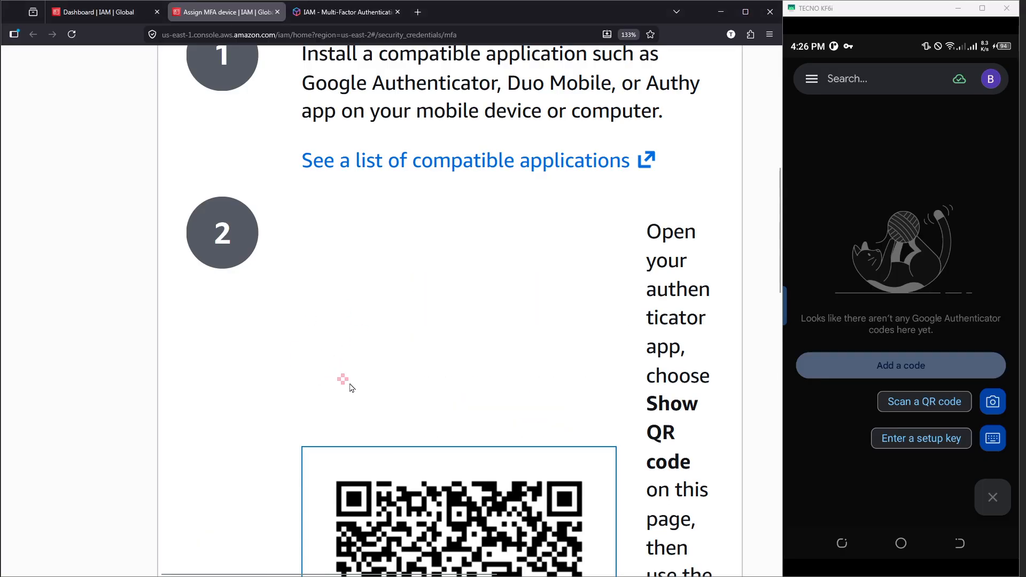
scroll(347, 384, down, 2)
scroll(350, 386, down, 5)
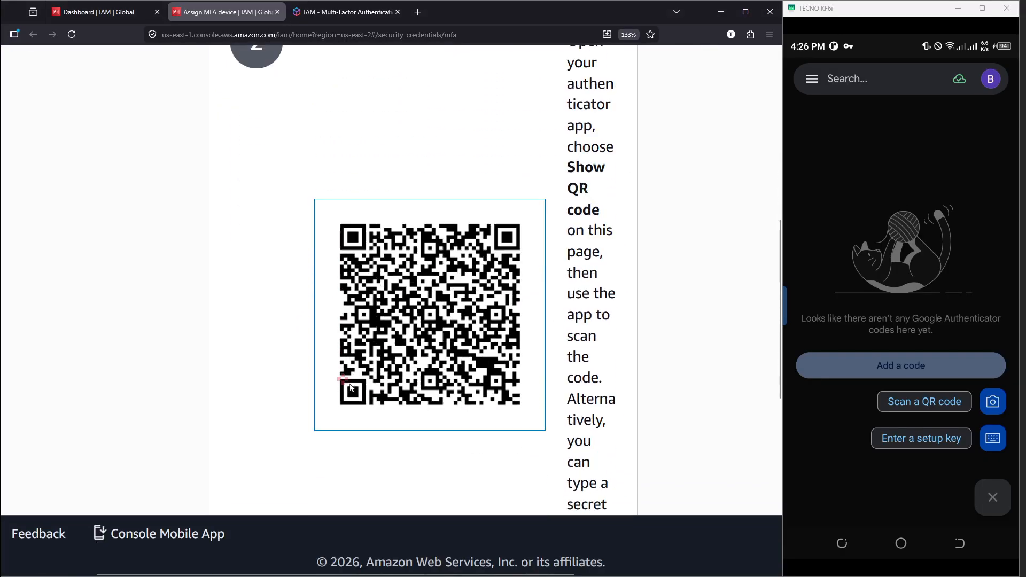
scroll(350, 388, down, 2)
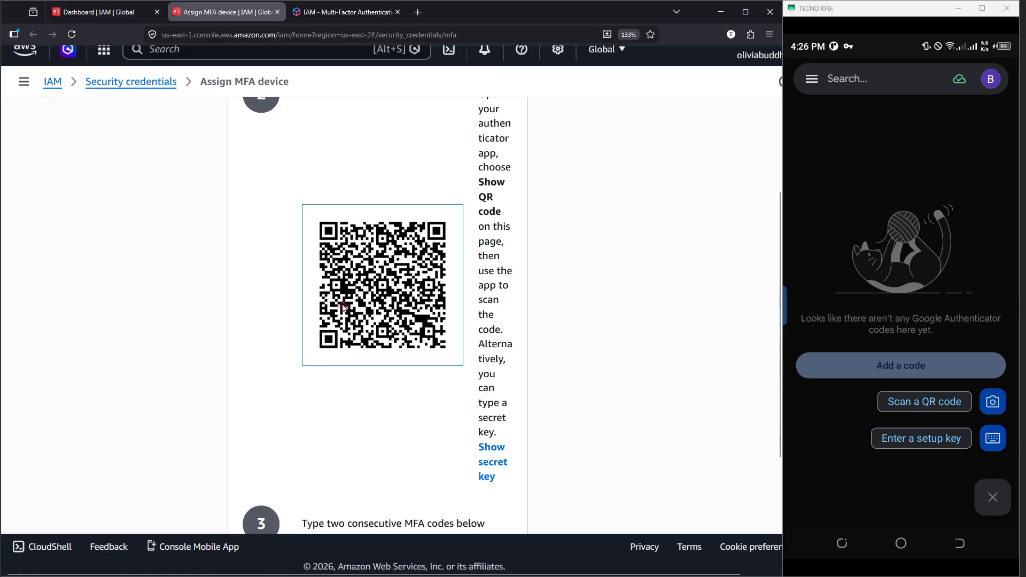
scroll(344, 308, up, 5)
scroll(344, 308, up, 1)
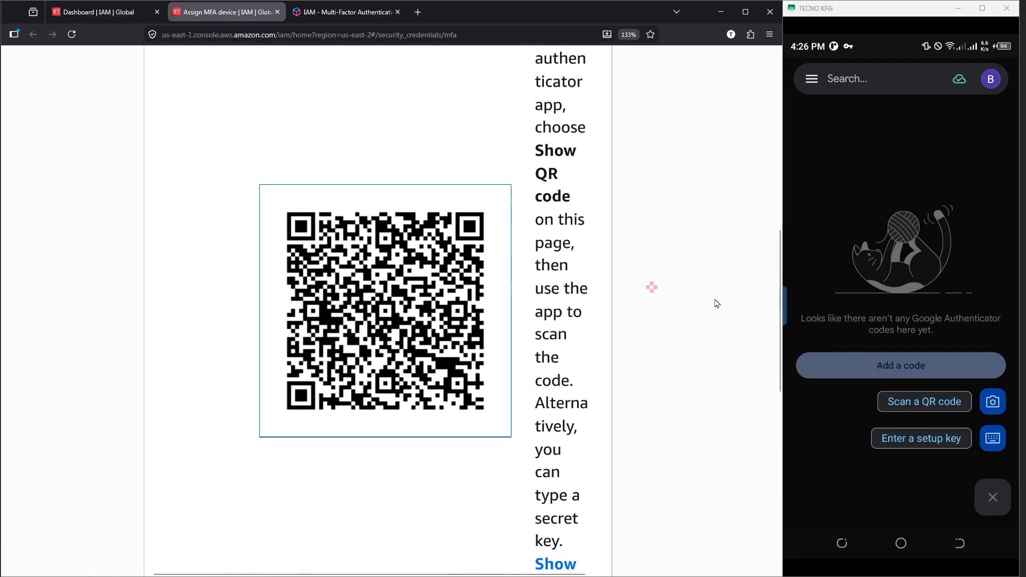
click(858, 418)
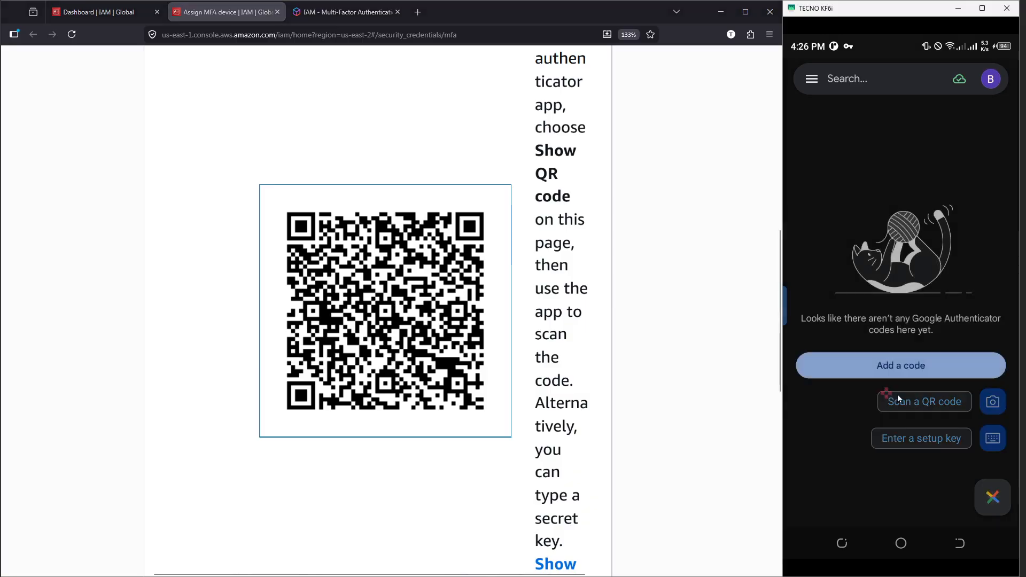
click(991, 499)
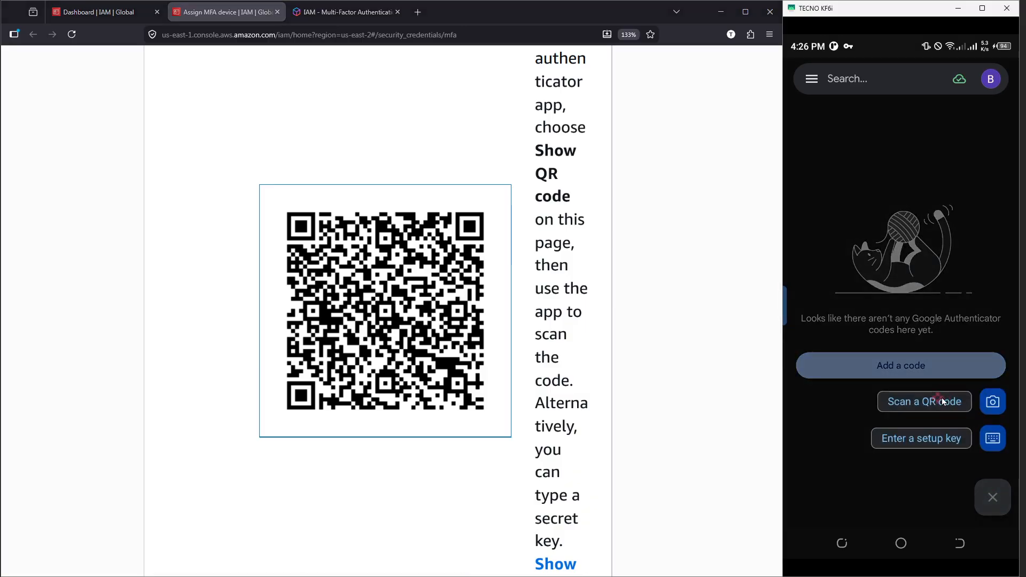
click(917, 402)
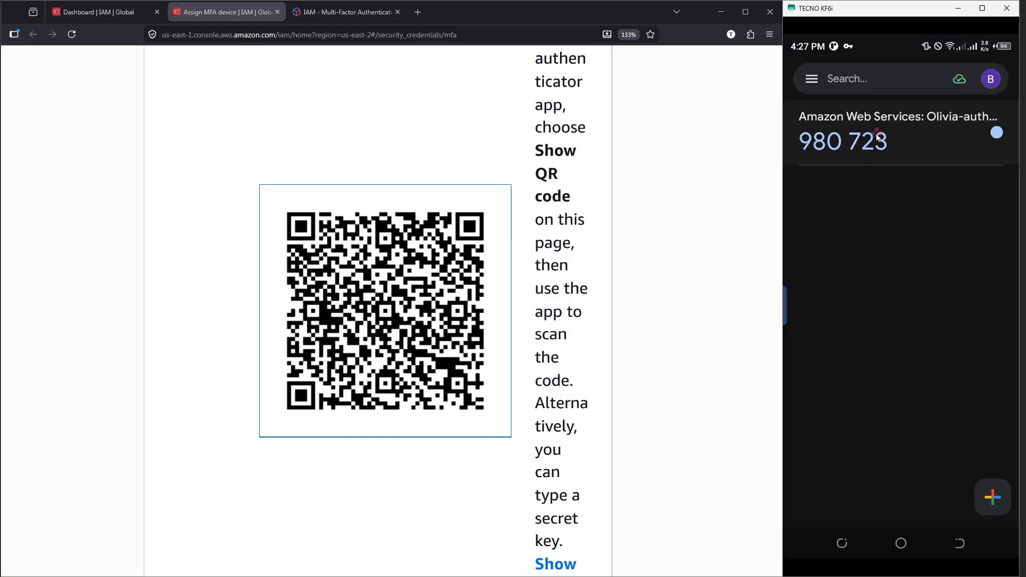
Step: Enter the authenticator's current six-digit code in MFA Code 1
scroll(457, 385, down, 5)
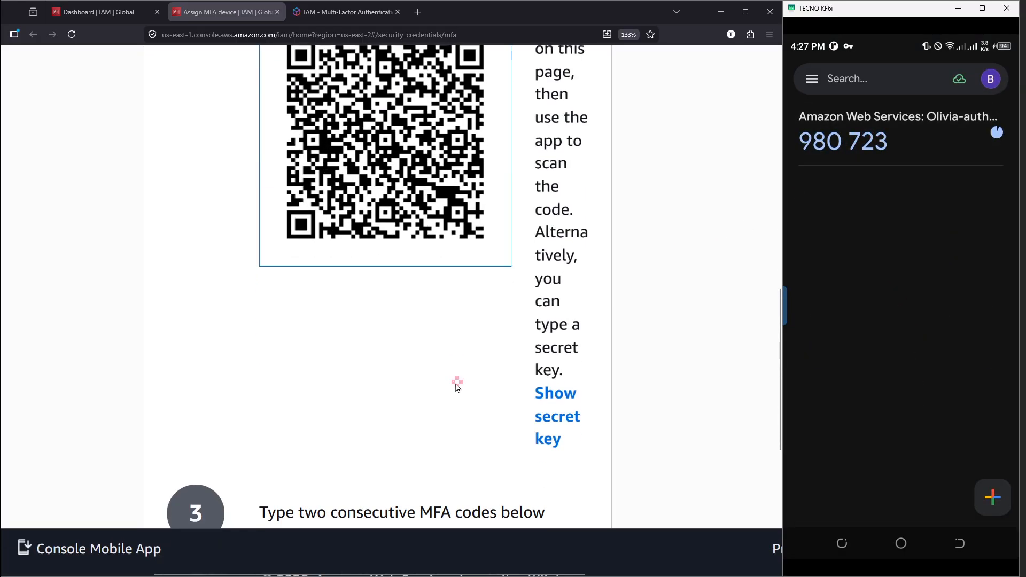
scroll(457, 386, down, 2)
scroll(270, 307, up, 5)
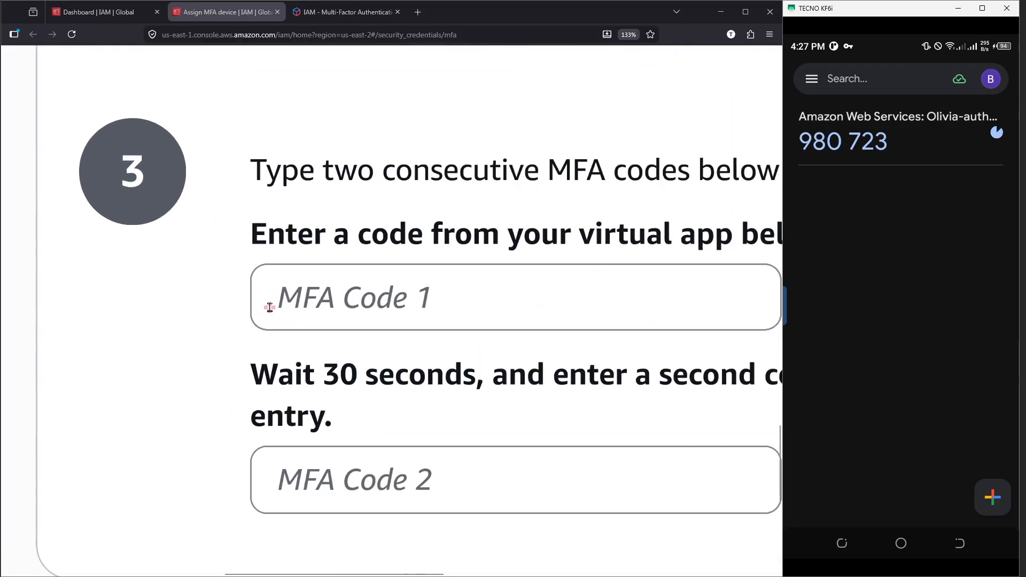
click(424, 288)
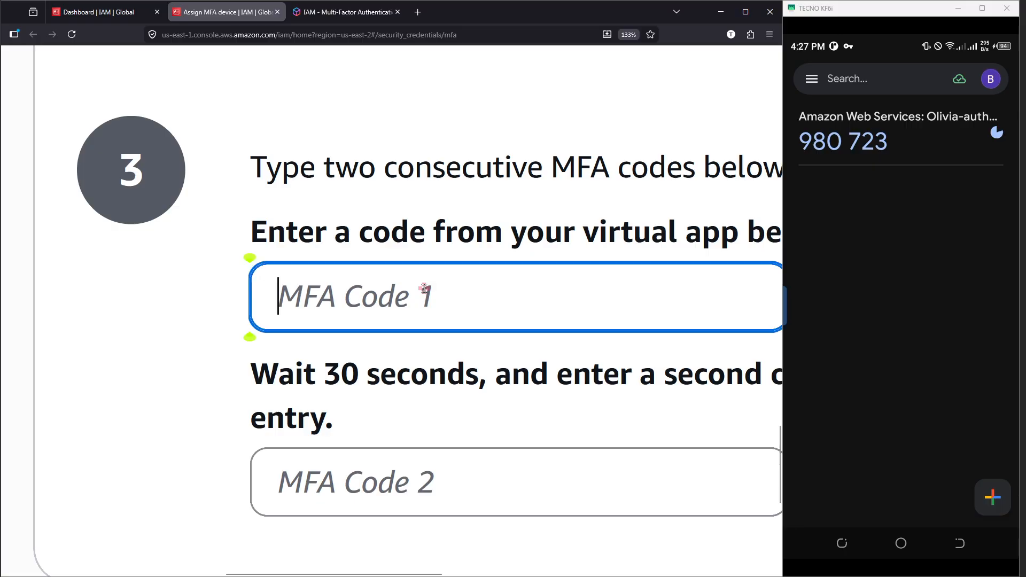
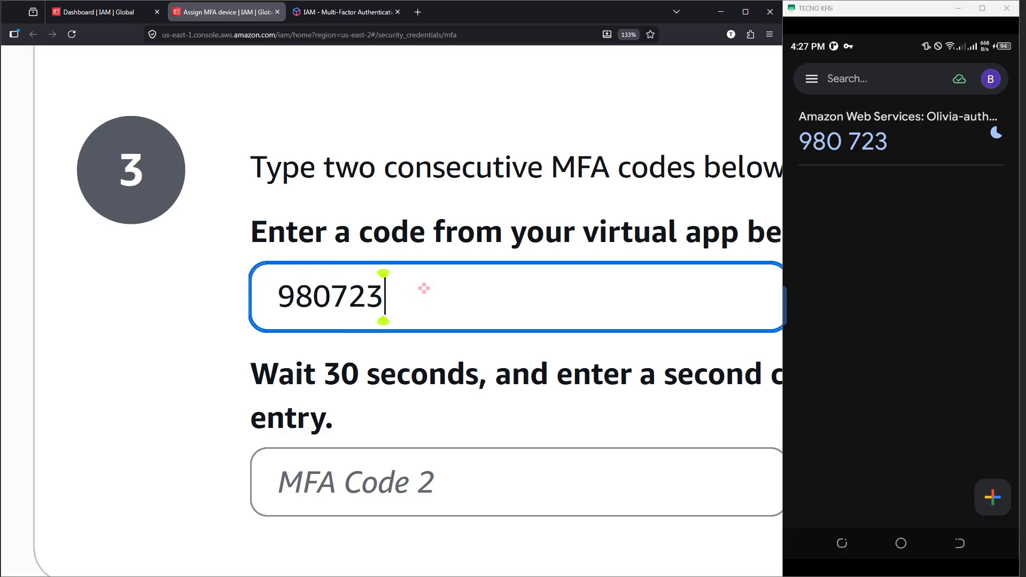
scroll(423, 288, right, 4)
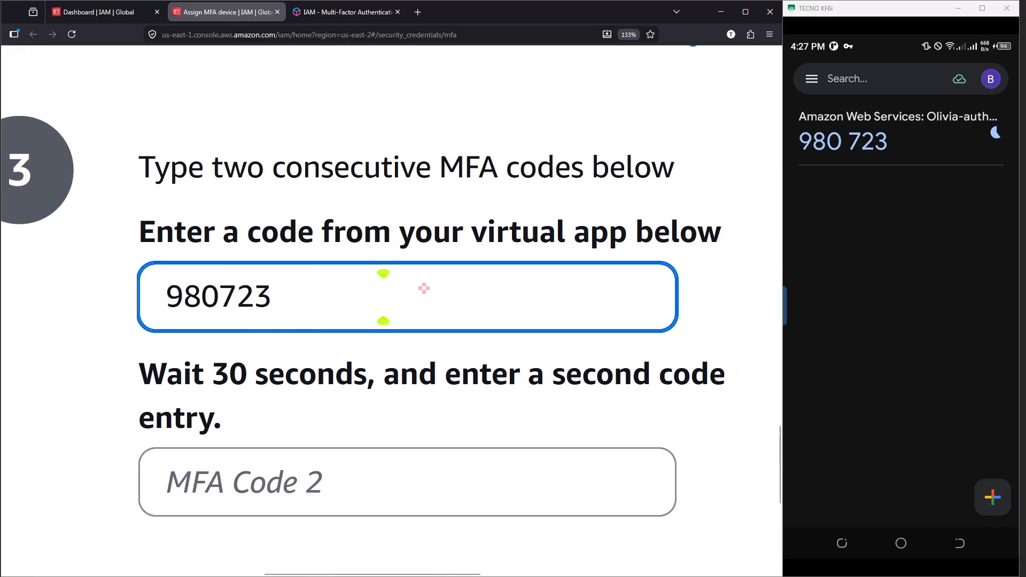
scroll(423, 289, down, 2)
scroll(422, 358, down, 1)
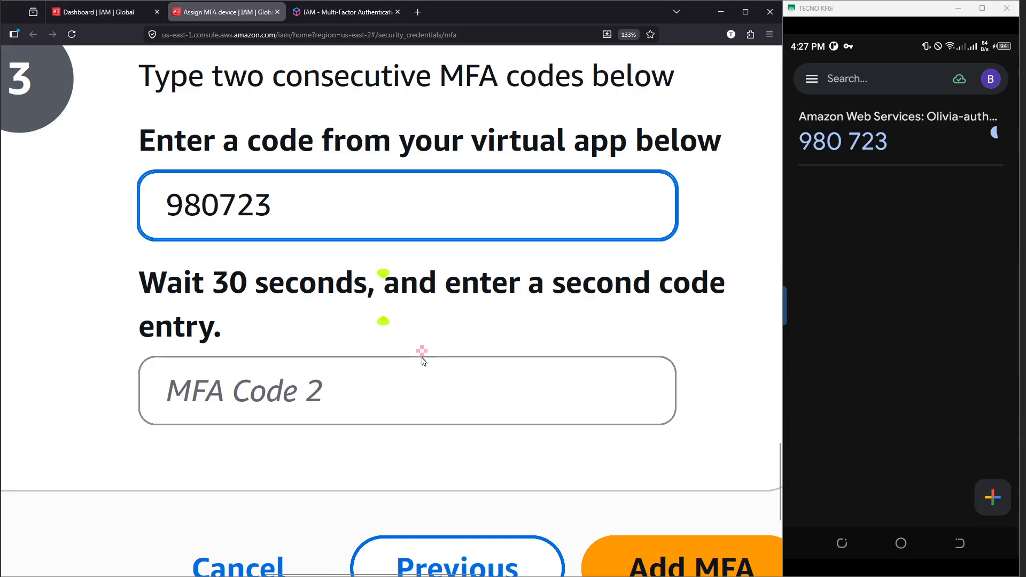
Step: After the code refreshes, enter the next code in MFA Code 2 and submit
click(271, 394)
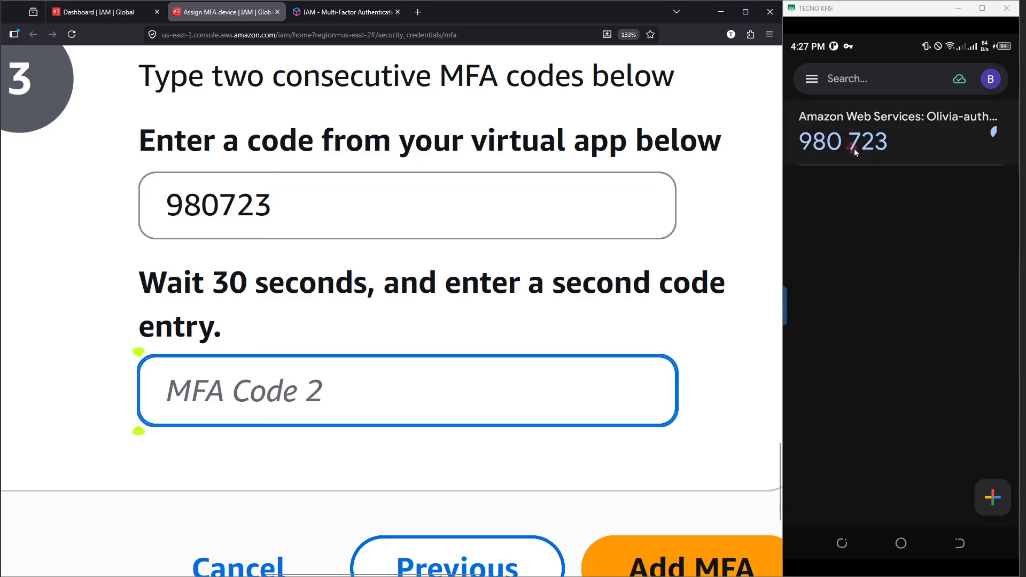
drag(148, 301, 338, 293)
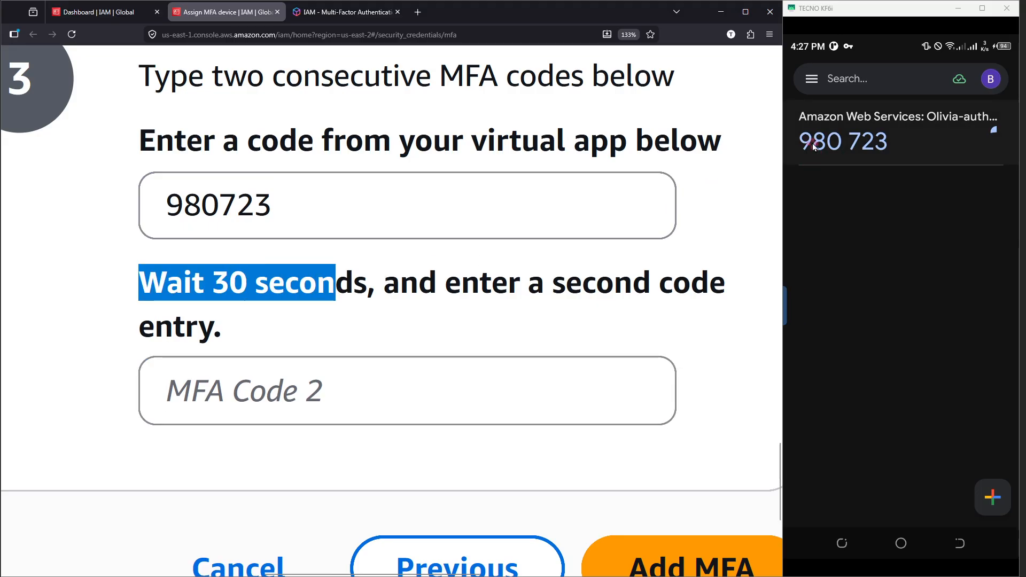
click(831, 141)
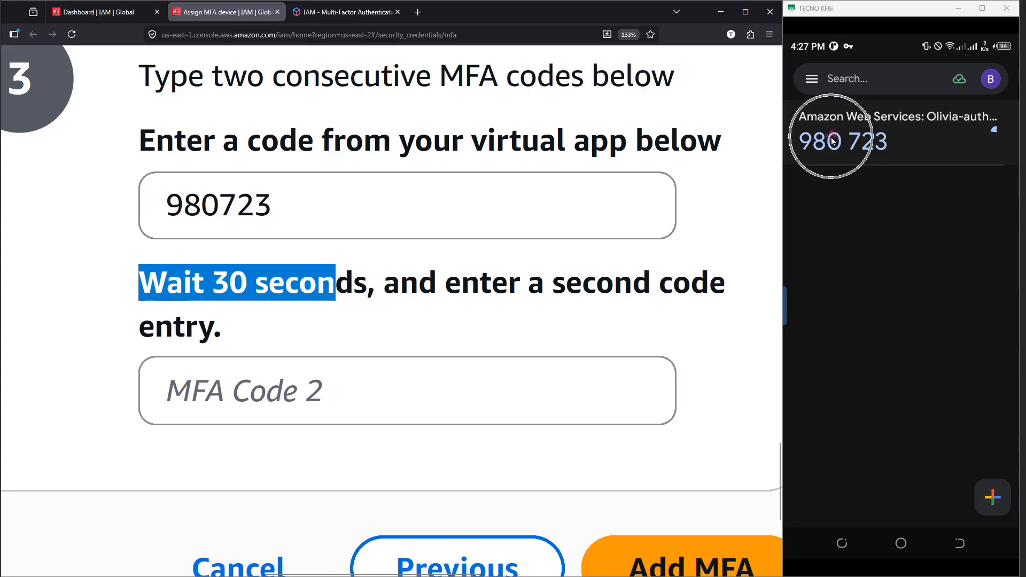
click(703, 332)
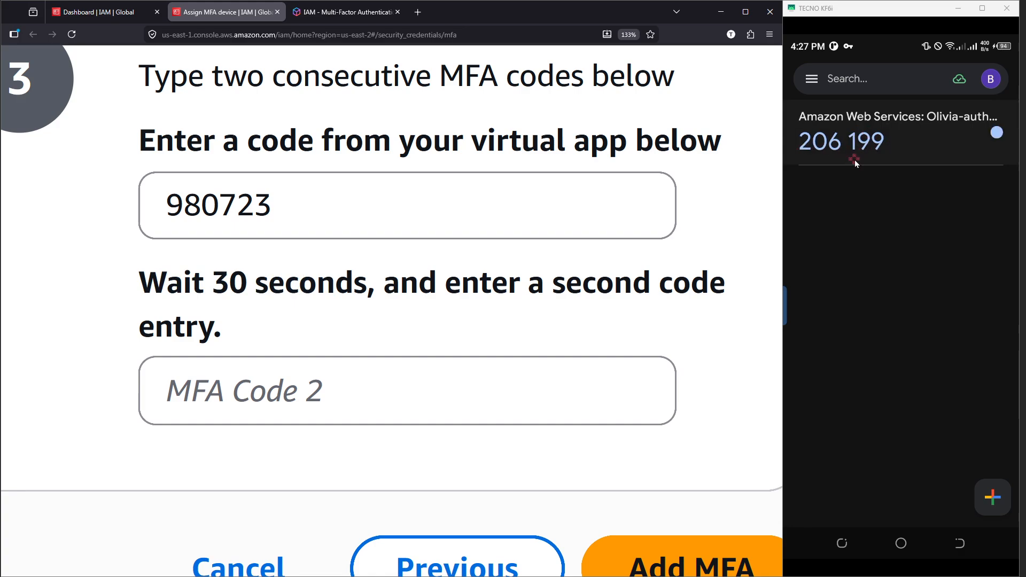
click(386, 386)
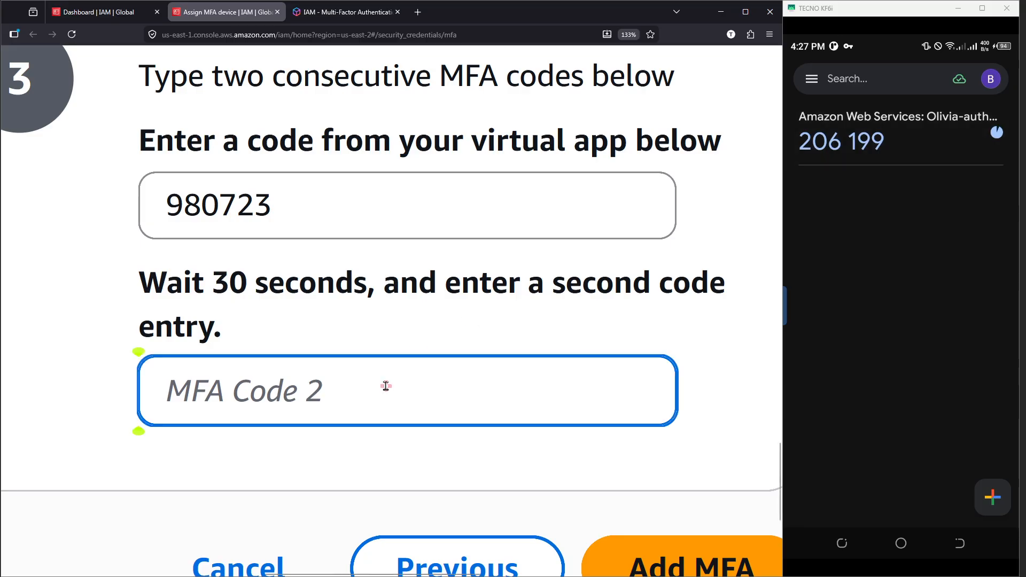
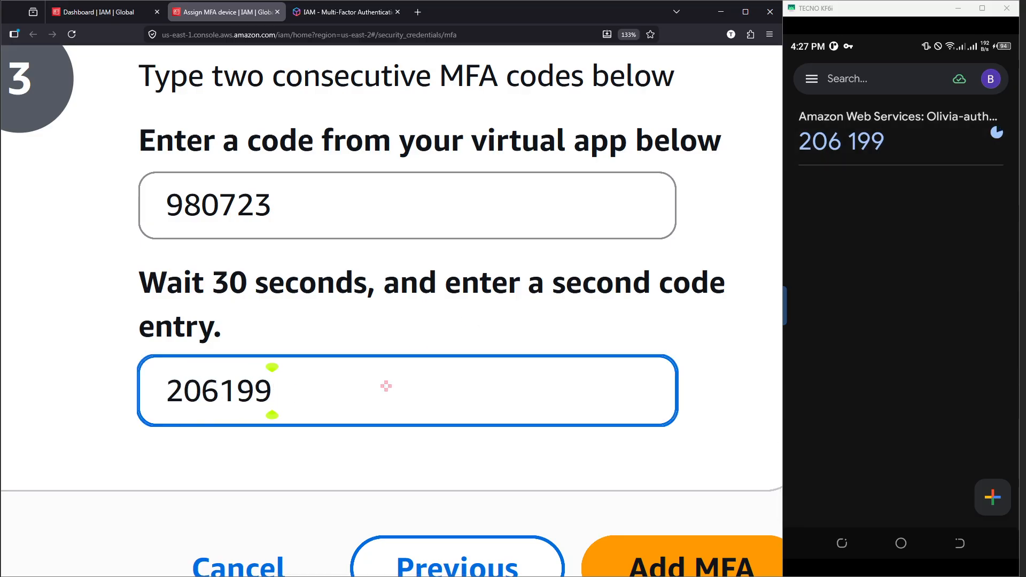
click(524, 479)
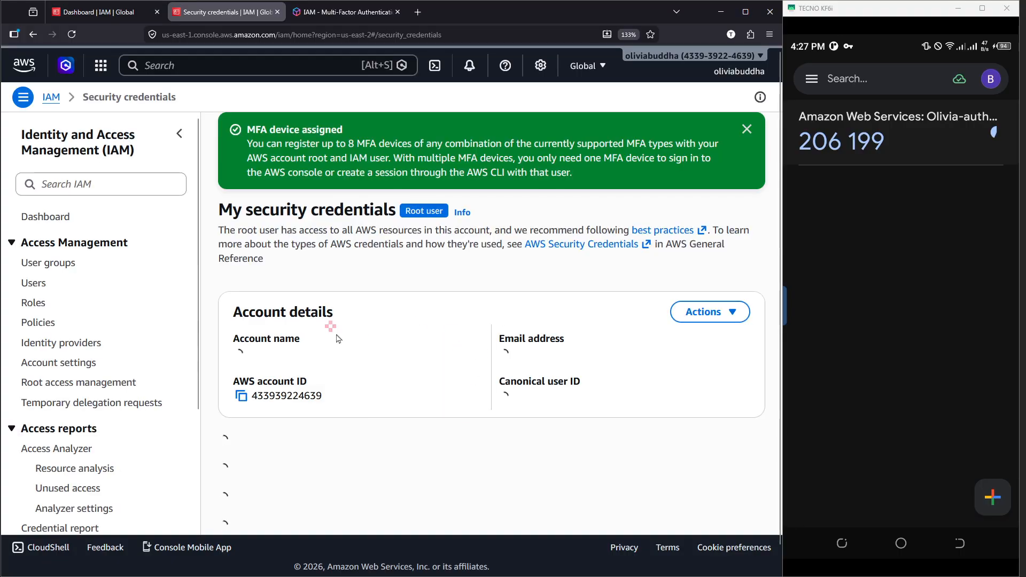
scroll(278, 132, up, 5)
scroll(276, 133, right, 2)
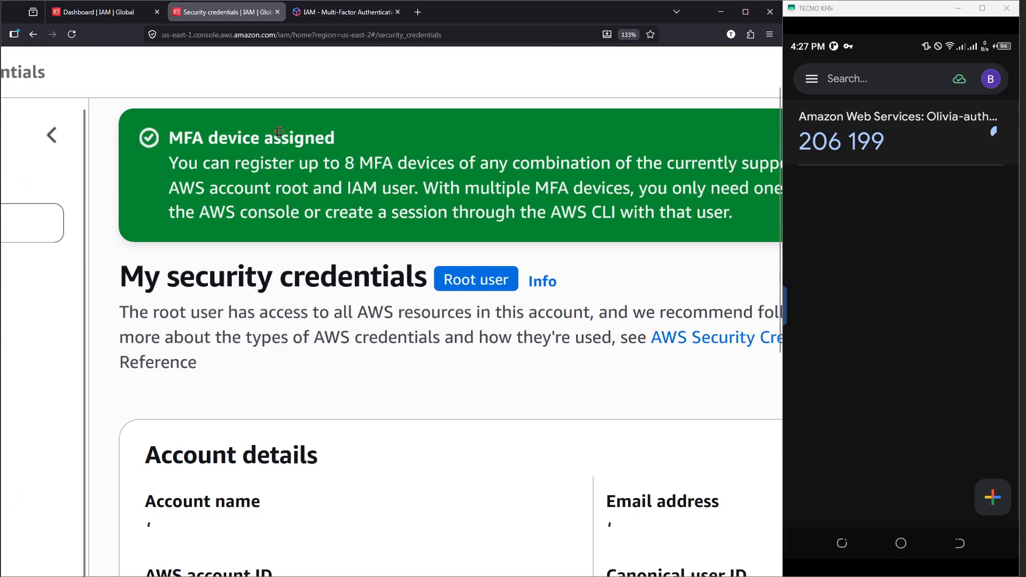
scroll(240, 163, down, 4)
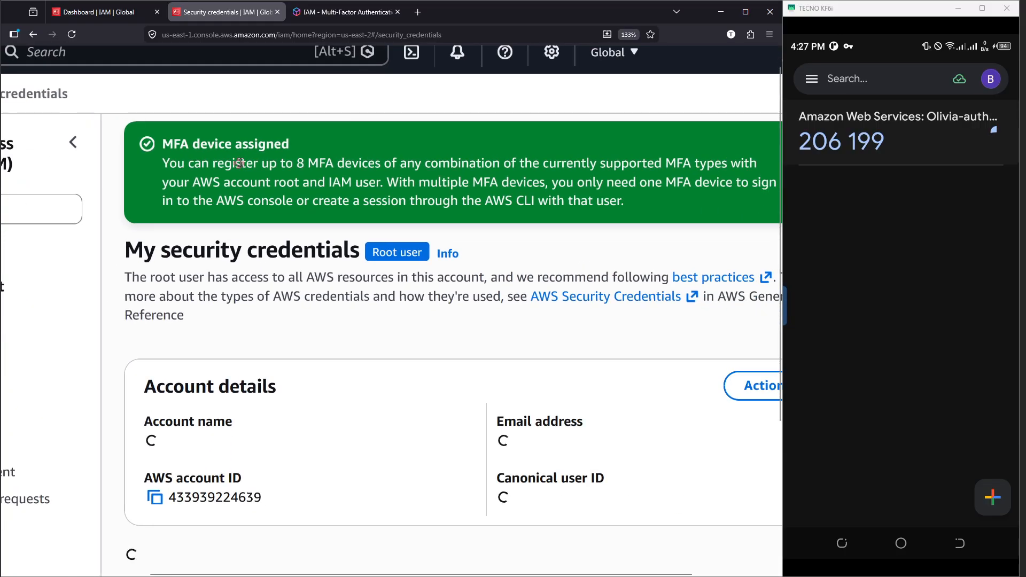
scroll(236, 169, up, 6)
scroll(202, 150, down, 5)
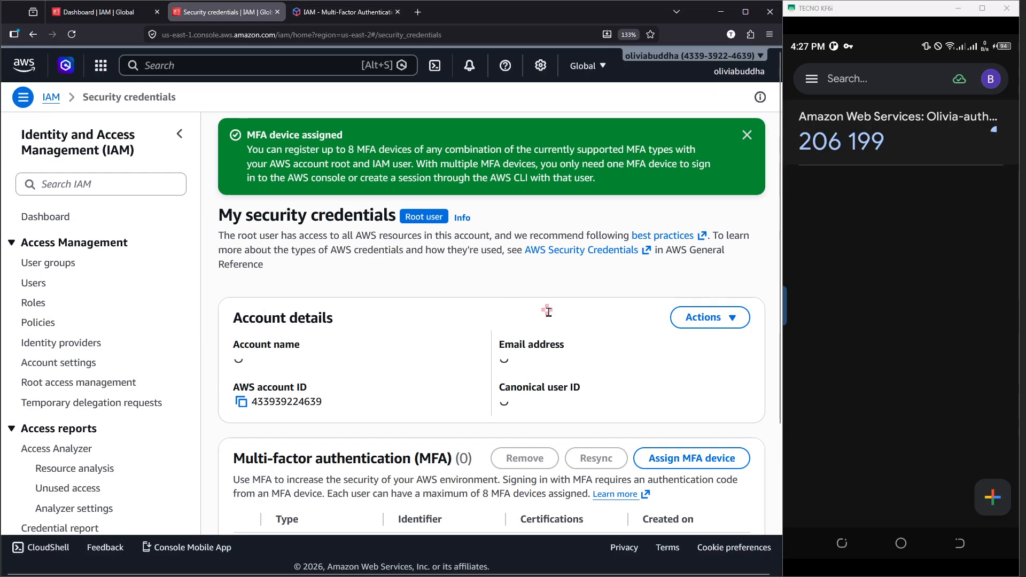
scroll(548, 311, down, 1)
scroll(547, 311, down, 1)
scroll(547, 312, up, 1)
scroll(547, 312, down, 1)
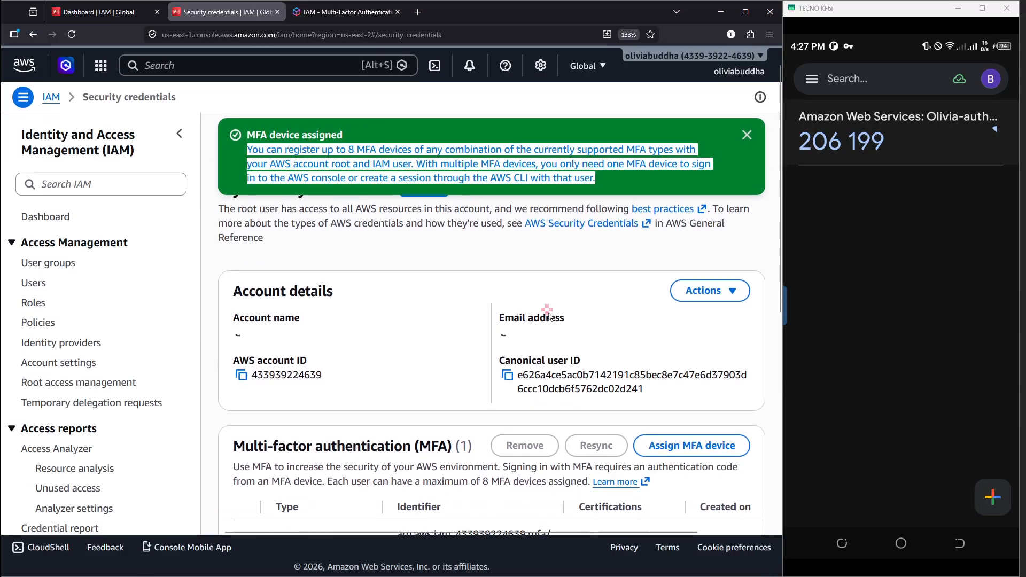
scroll(548, 311, up, 1)
scroll(549, 315, down, 1)
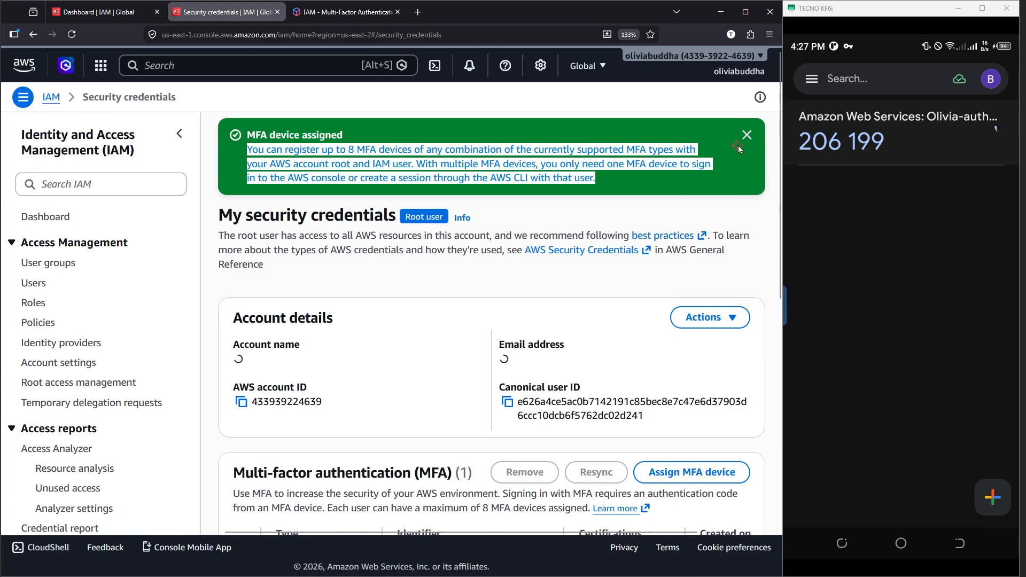
click(746, 134)
scroll(647, 247, down, 3)
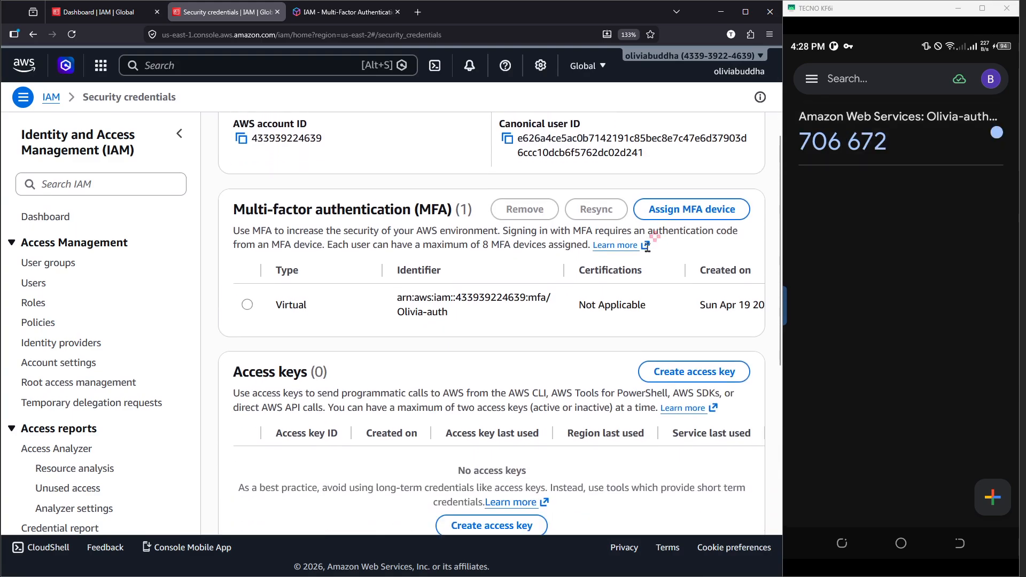
scroll(647, 247, down, 2)
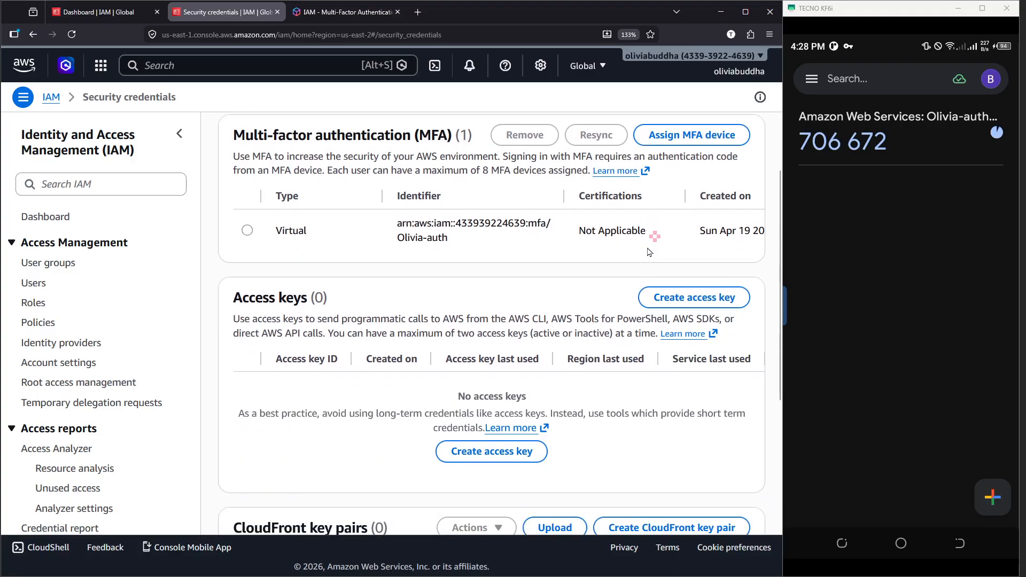
scroll(649, 251, down, 3)
scroll(714, 199, up, 3)
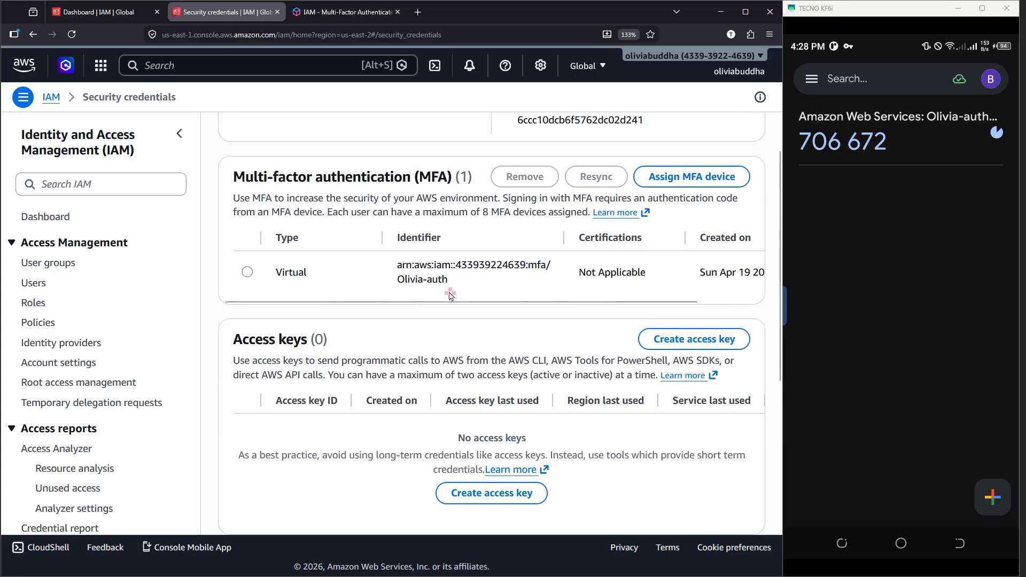
drag(361, 275, 610, 274)
click(613, 274)
scroll(613, 276, right, 2)
scroll(613, 275, left, 2)
scroll(612, 275, right, 2)
scroll(615, 274, left, 1)
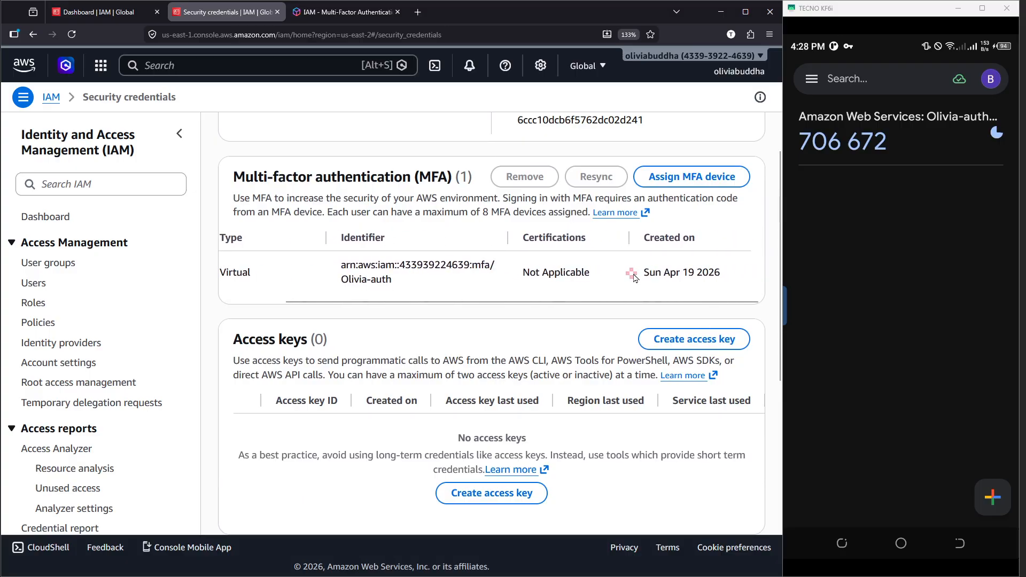
drag(649, 274, 704, 272)
click(704, 271)
scroll(704, 273, down, 7)
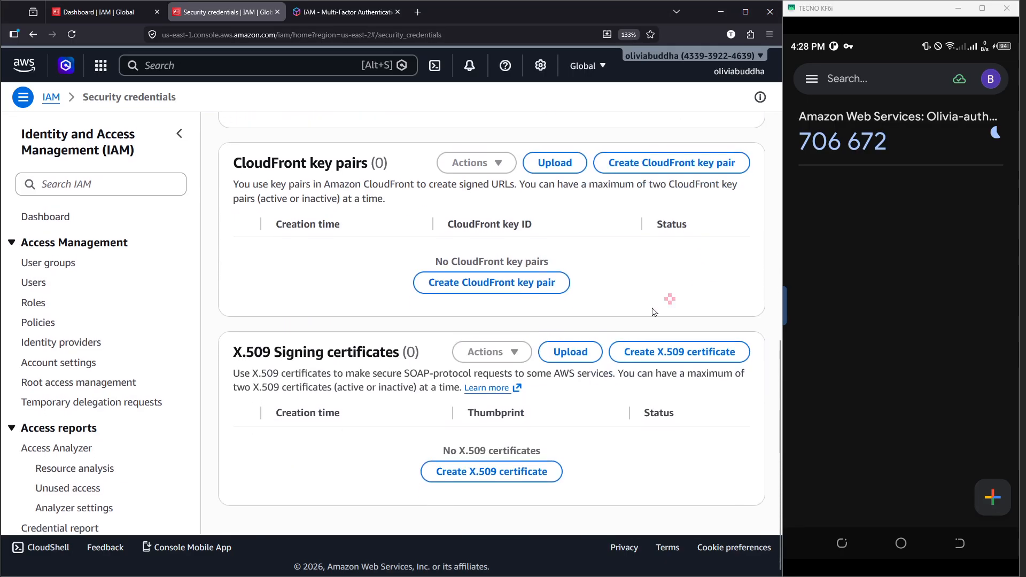
scroll(614, 321, up, 6)
scroll(613, 331, up, 3)
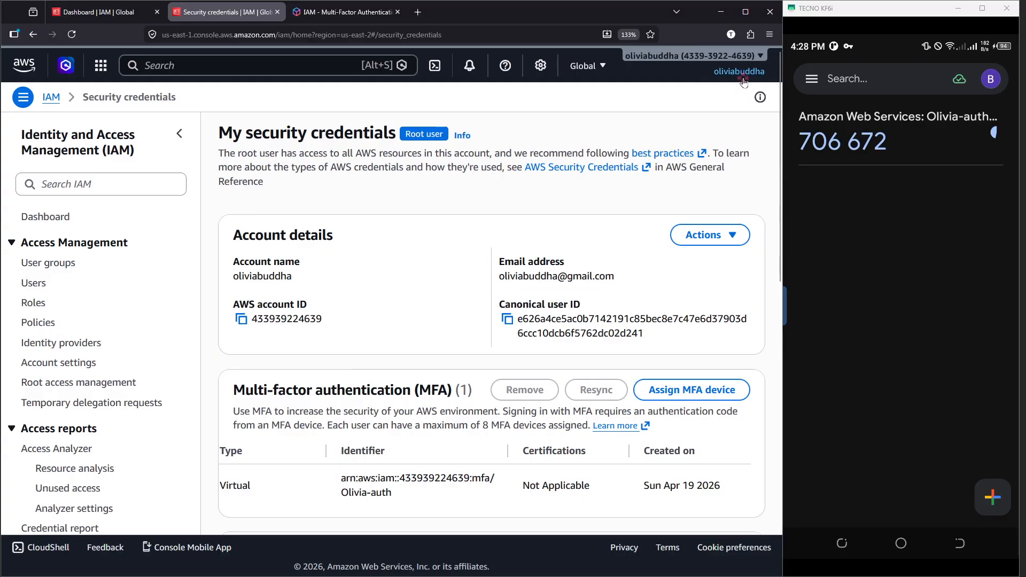
Step: Sign out from the account menu, then choose Sign in again
click(741, 75)
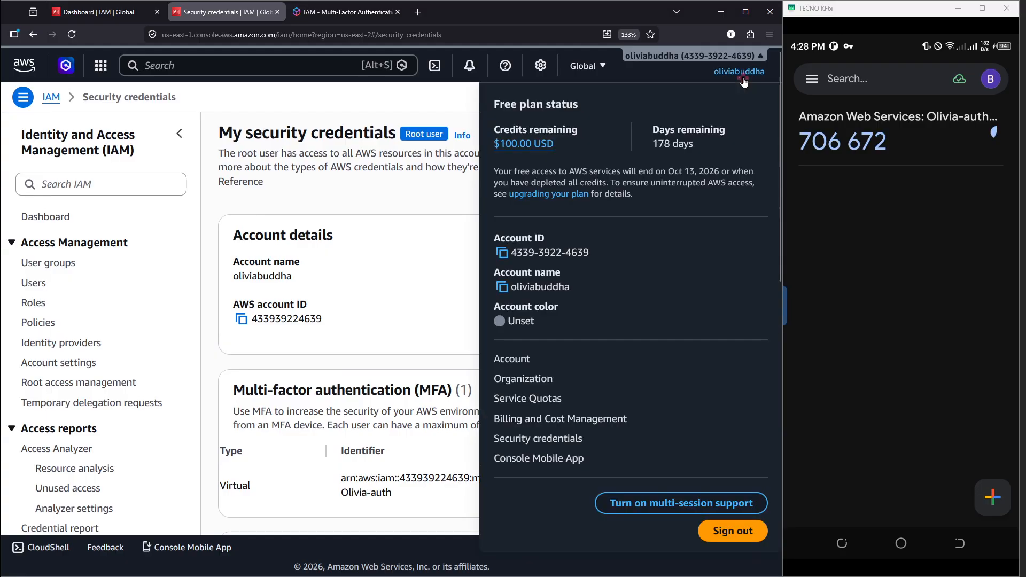
click(733, 532)
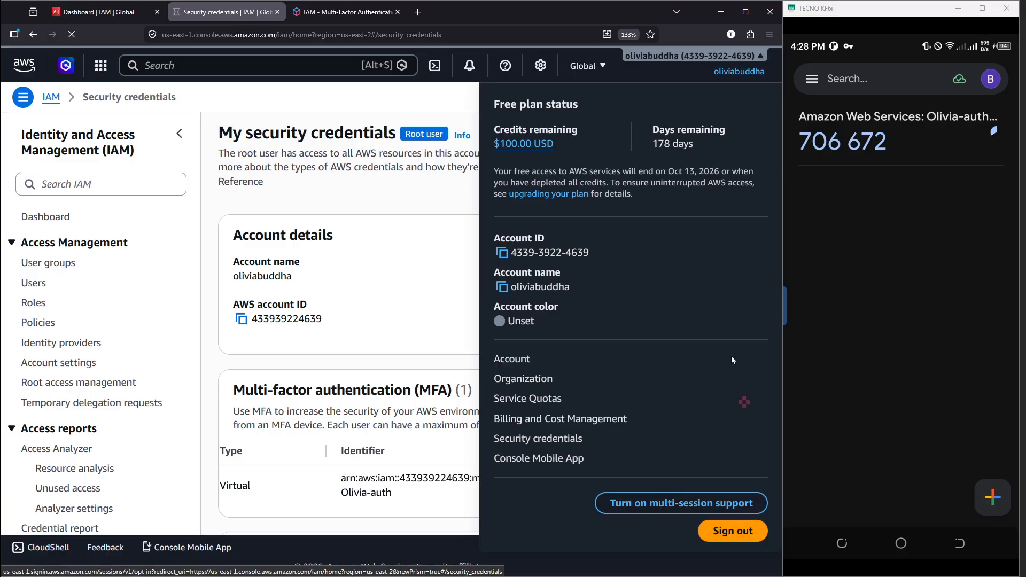
click(580, 353)
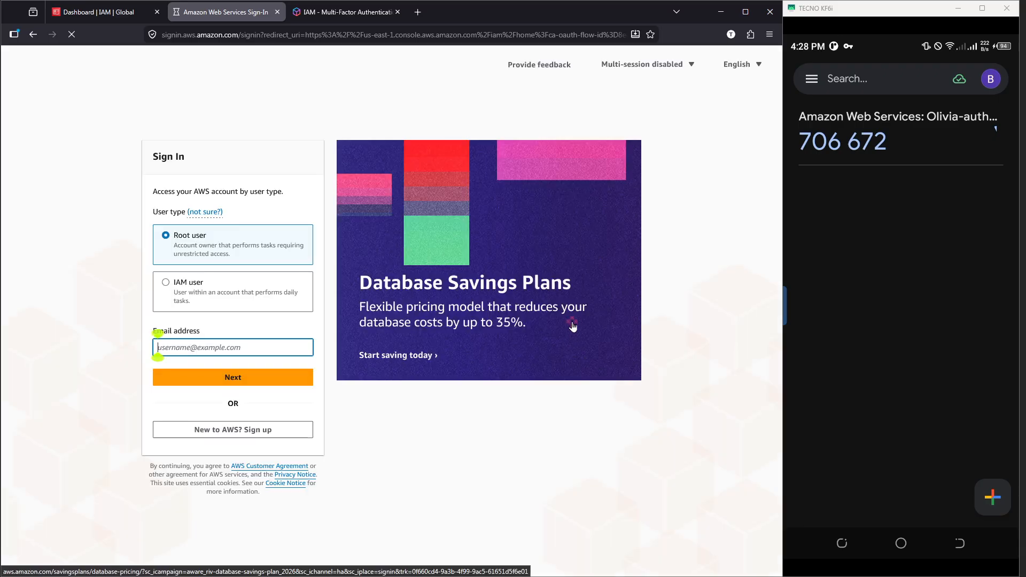
Step: With Root user selected, enter the account email and password and submit them
scroll(167, 293, up, 5)
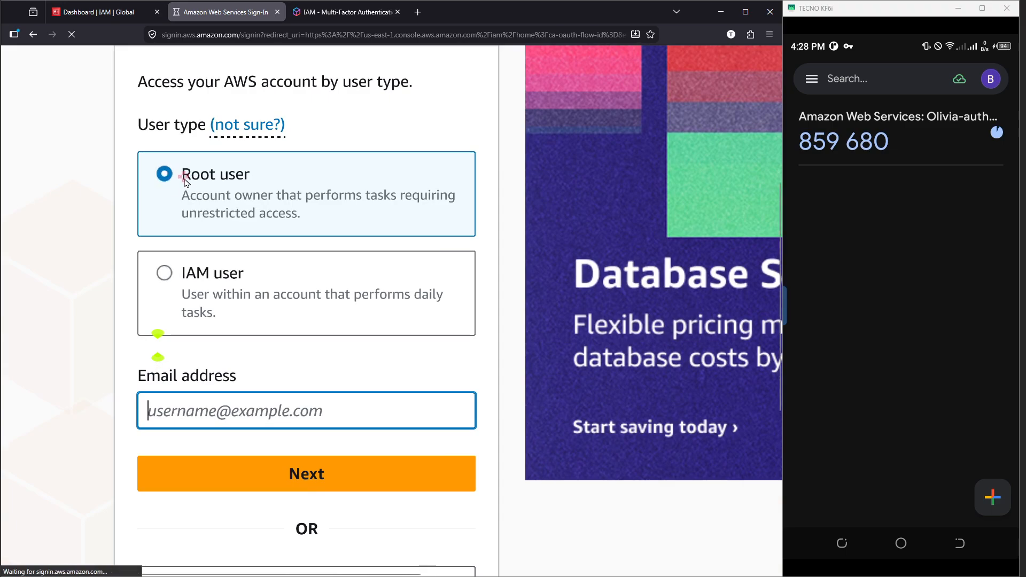
scroll(225, 185, up, 4)
drag(211, 152, 312, 222)
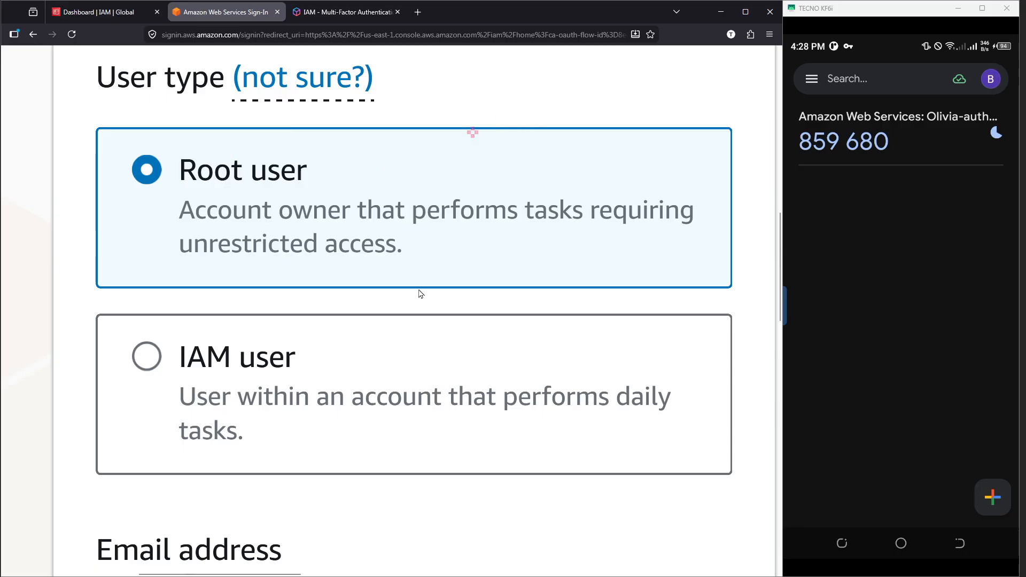
mouse_move(285, 566)
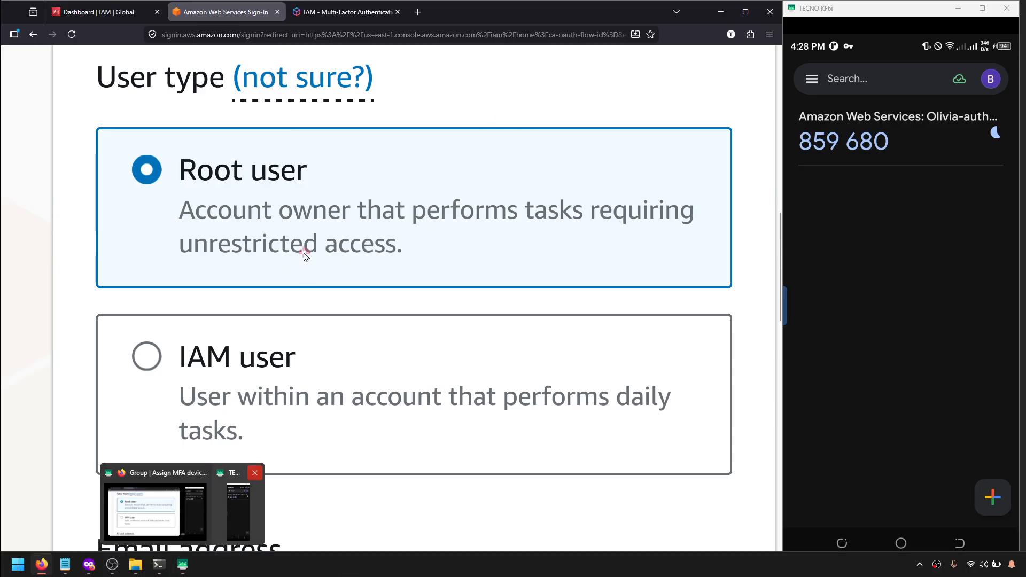
scroll(310, 235, down, 4)
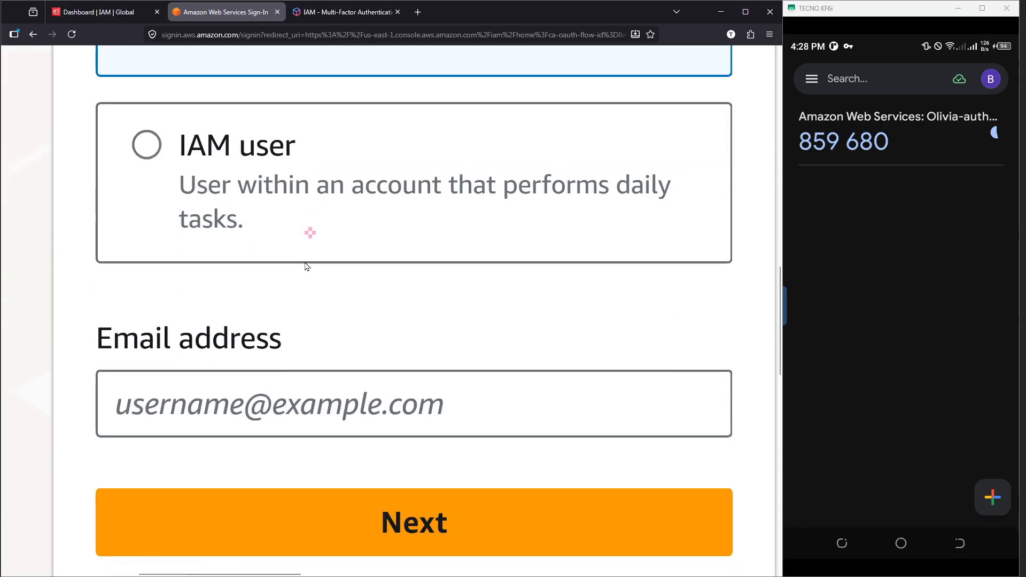
click(285, 398)
text(ol)
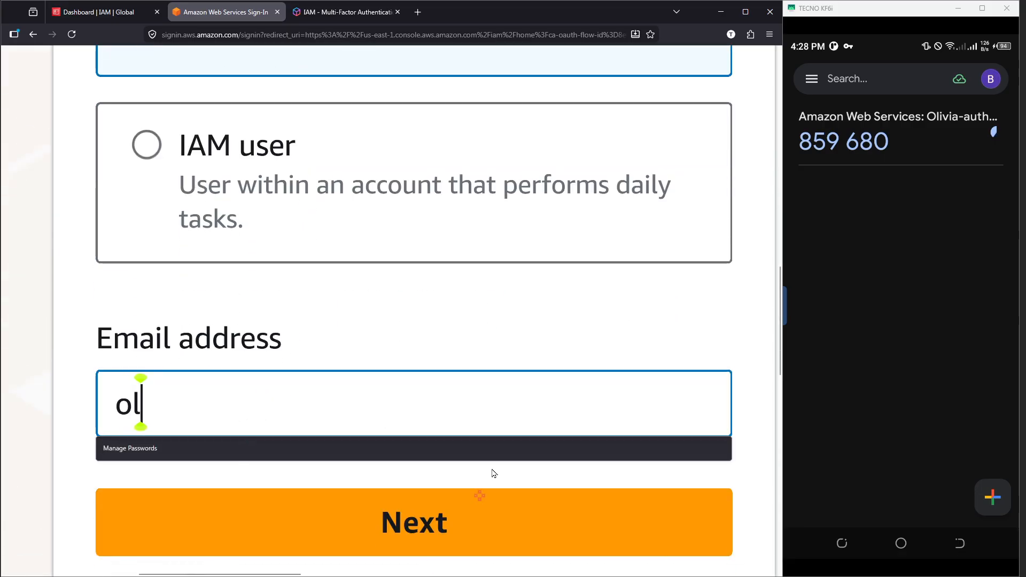
text(i)
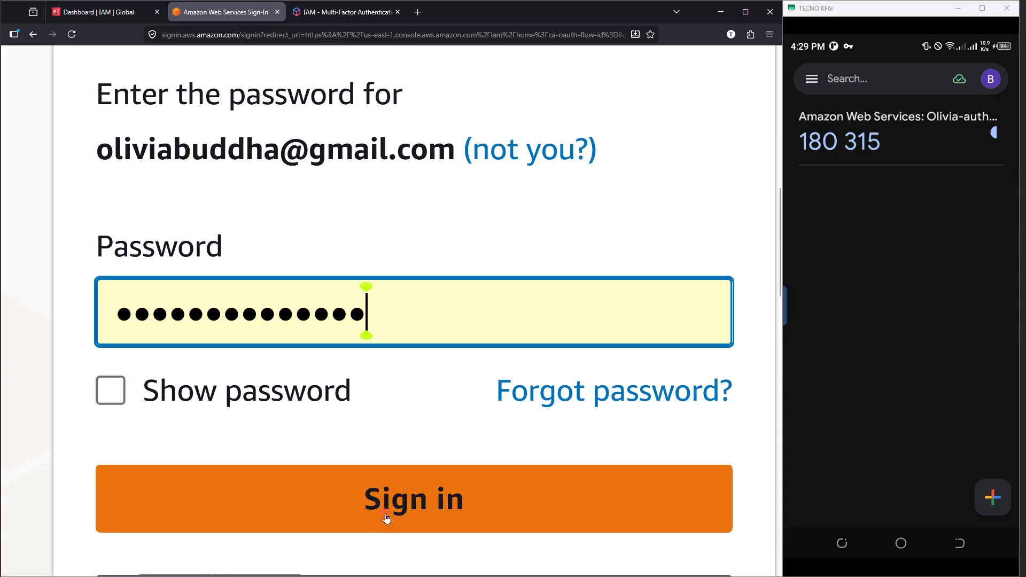
click(386, 517)
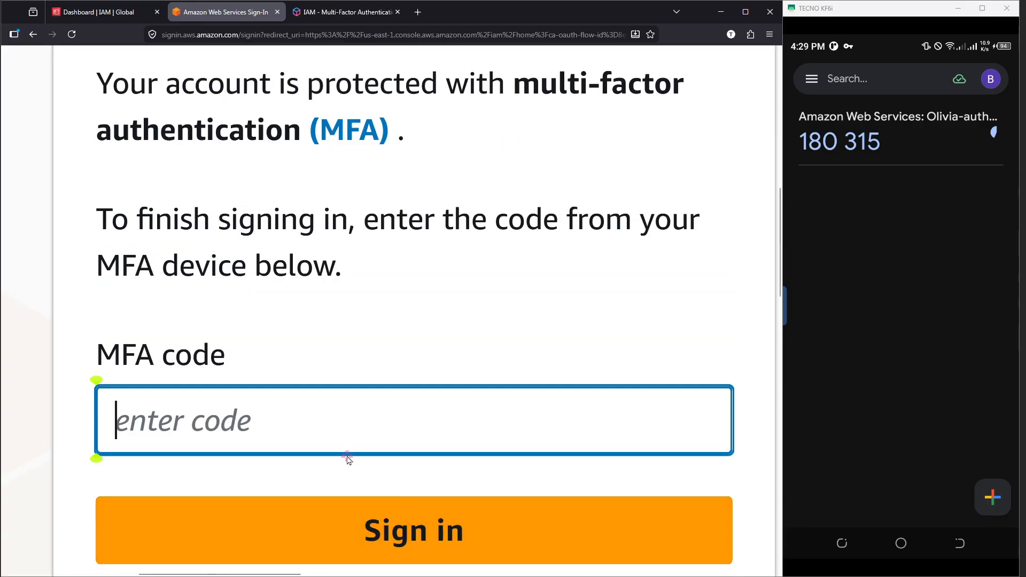
Step: Read the multi-factor protection message on the sign-in page, highlighting it briefly
scroll(347, 457, down, 4)
scroll(329, 369, up, 3)
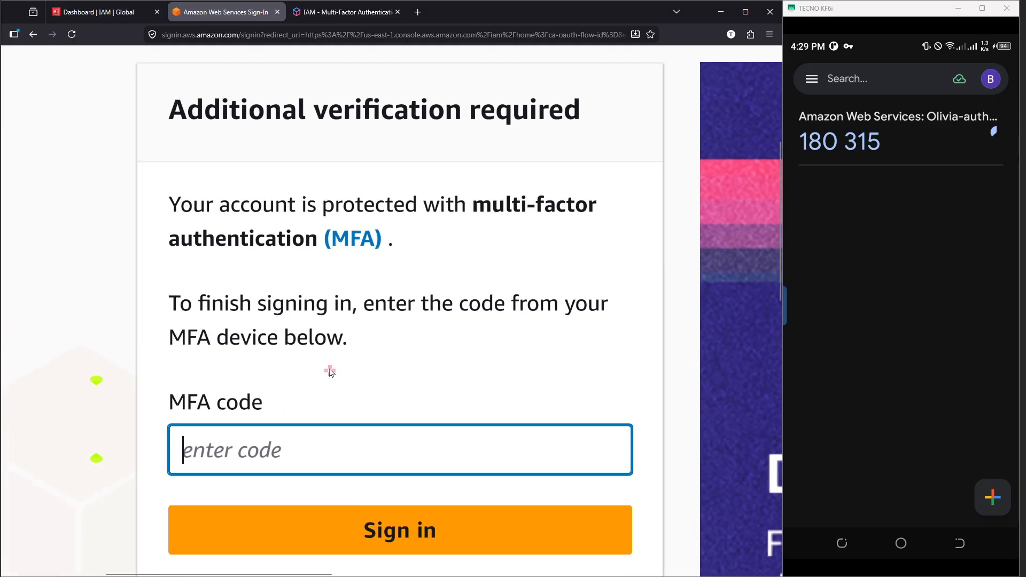
scroll(329, 370, down, 1)
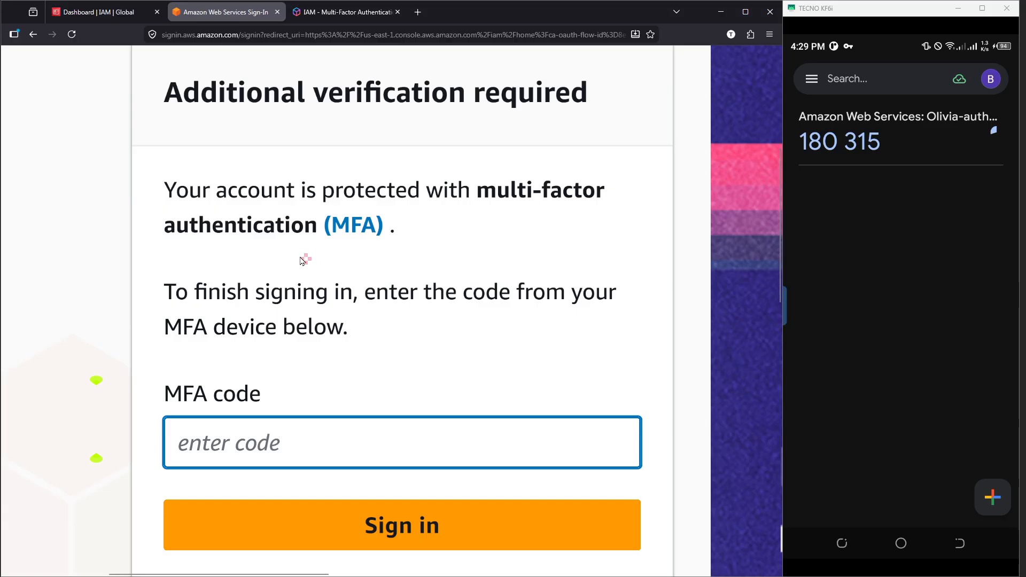
drag(178, 206, 570, 200)
click(570, 199)
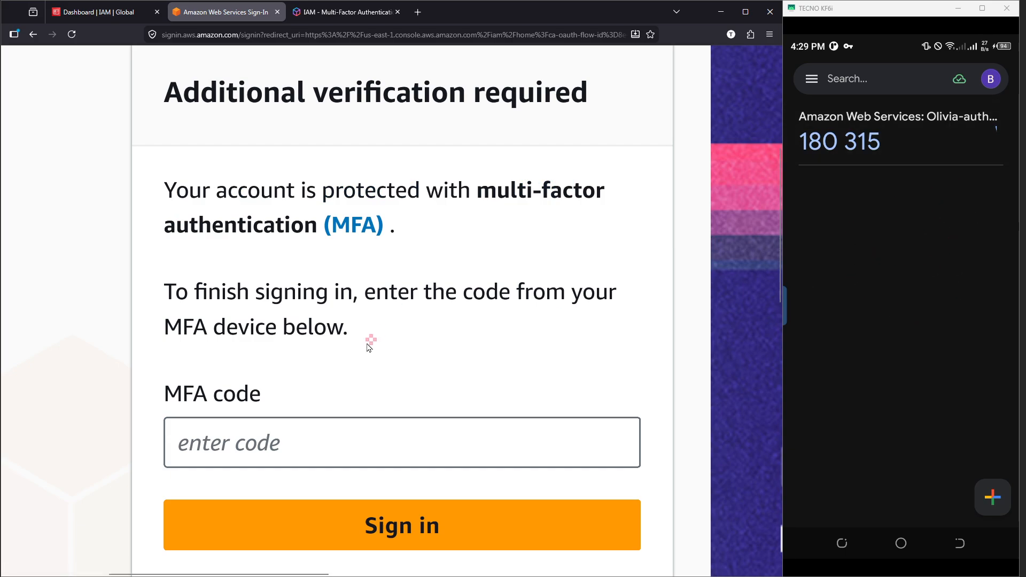
Step: Enter the current six-digit Google Authenticator code in the MFA field and submit it to sign in
scroll(369, 347, down, 1)
click(296, 444)
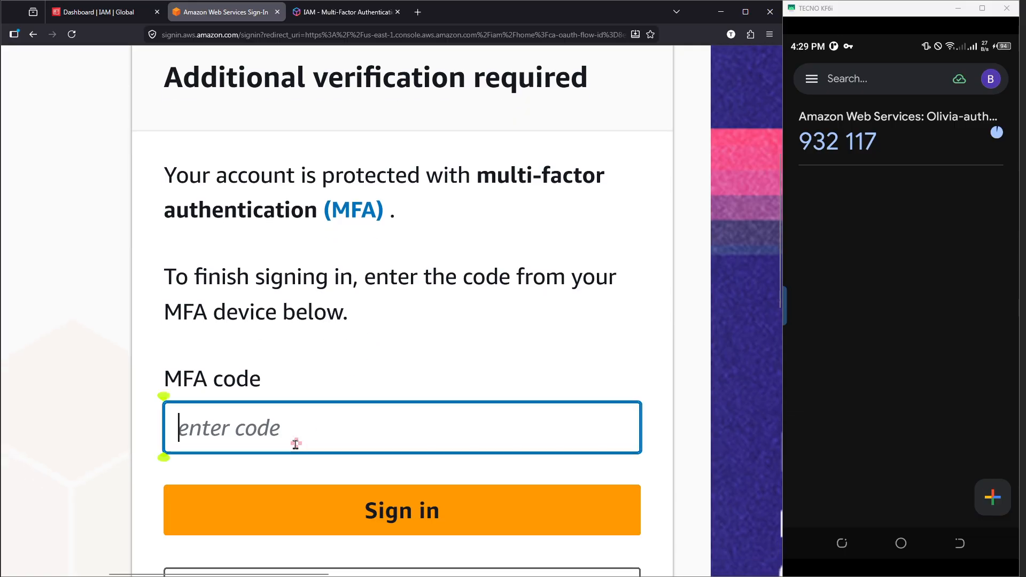
scroll(296, 444, up, 3)
scroll(295, 444, down, 2)
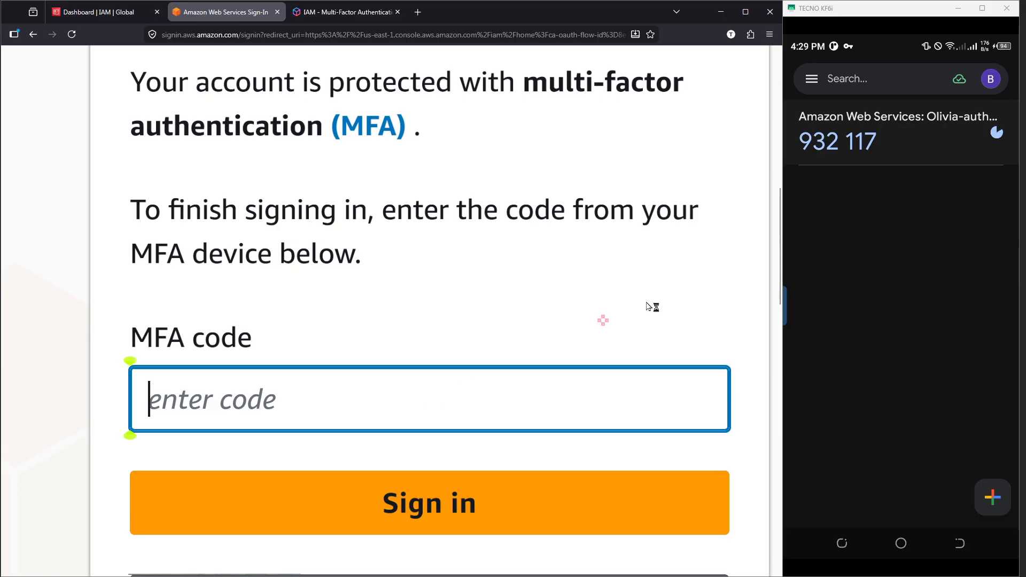
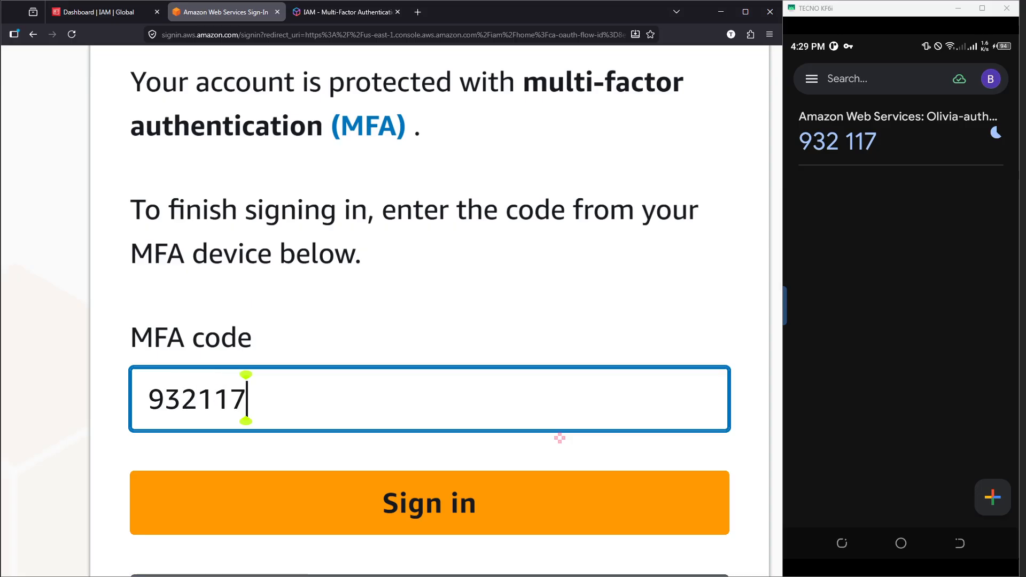
click(592, 520)
scroll(592, 520, down, 8)
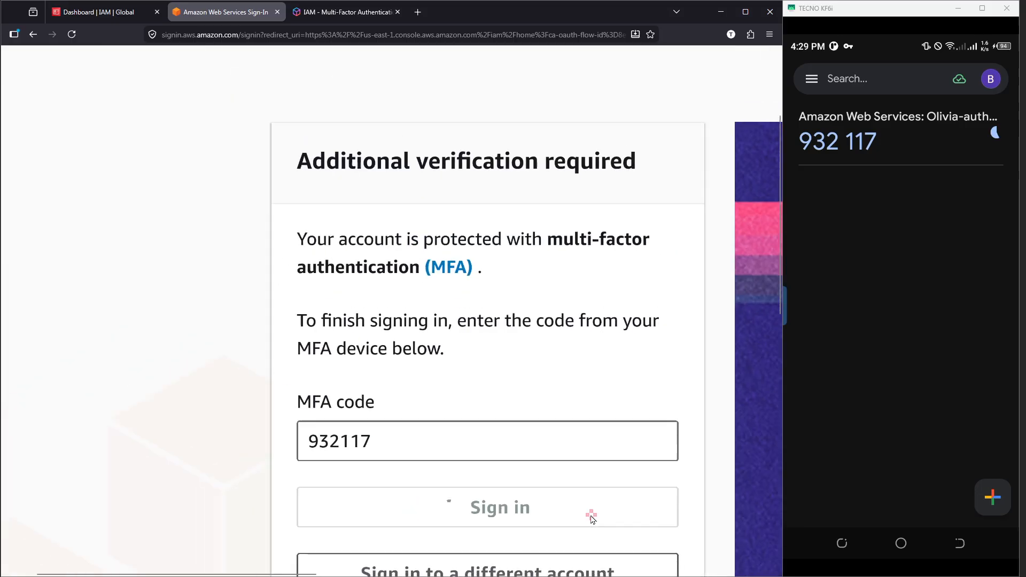
scroll(591, 519, down, 1)
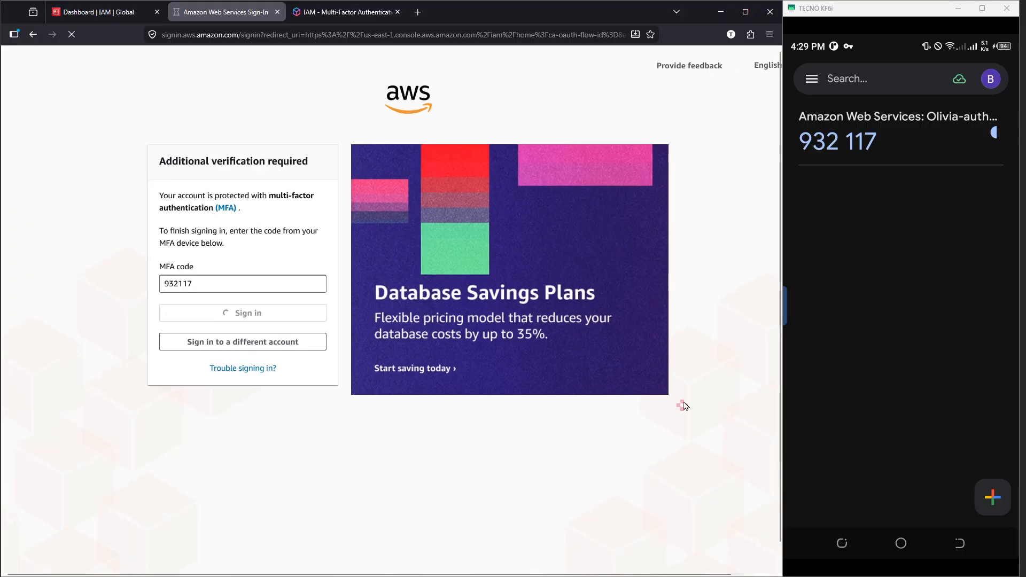